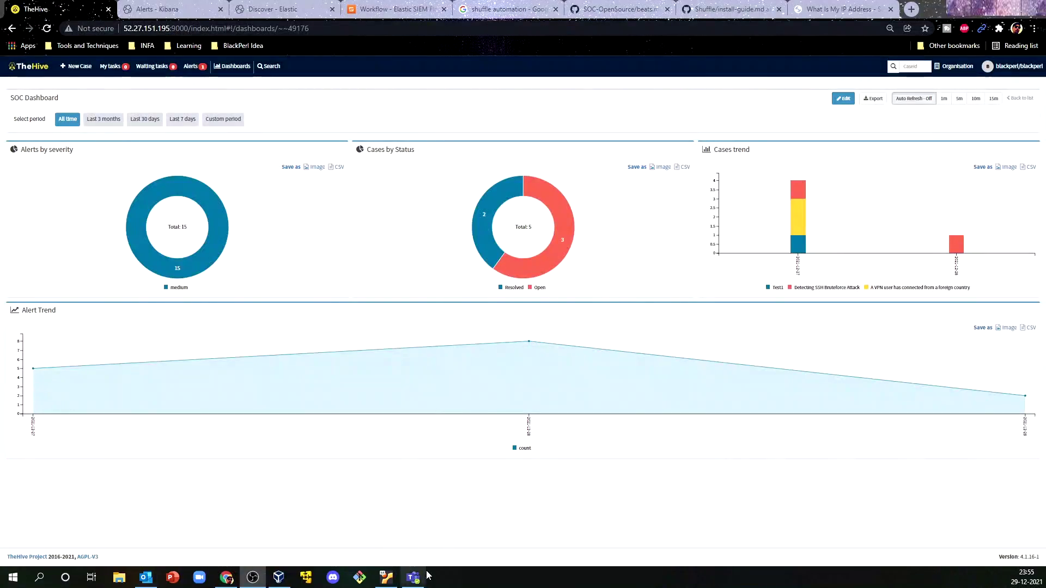
# Switch to Microsoft Teams and review the latest SSH Bruteforce Attack message in the ELK SIEM Alerts channel, then minimize Teams
pyautogui.click(414, 579)
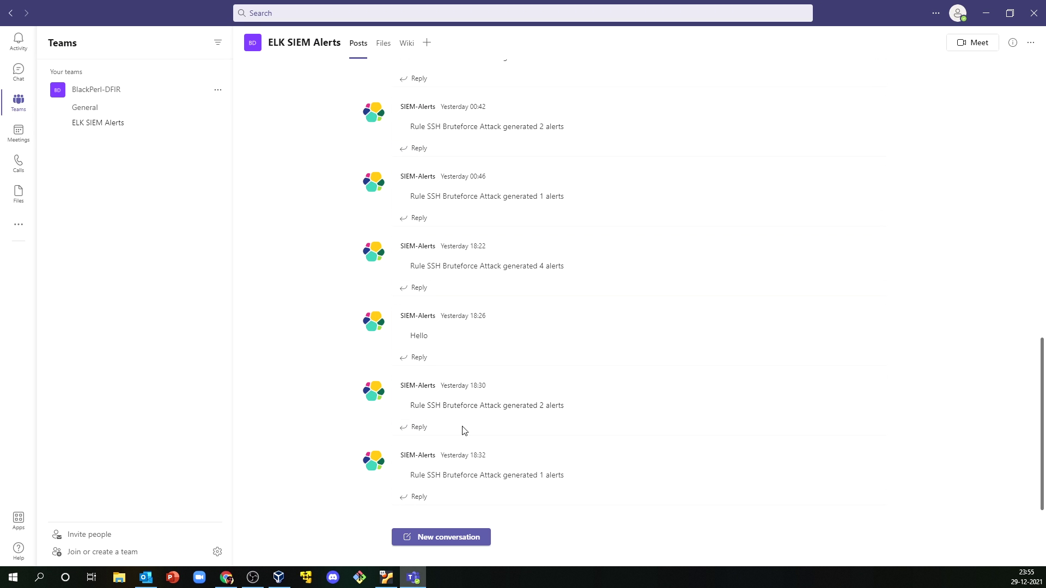
pyautogui.moveTo(575, 477); pyautogui.dragTo(414, 486)
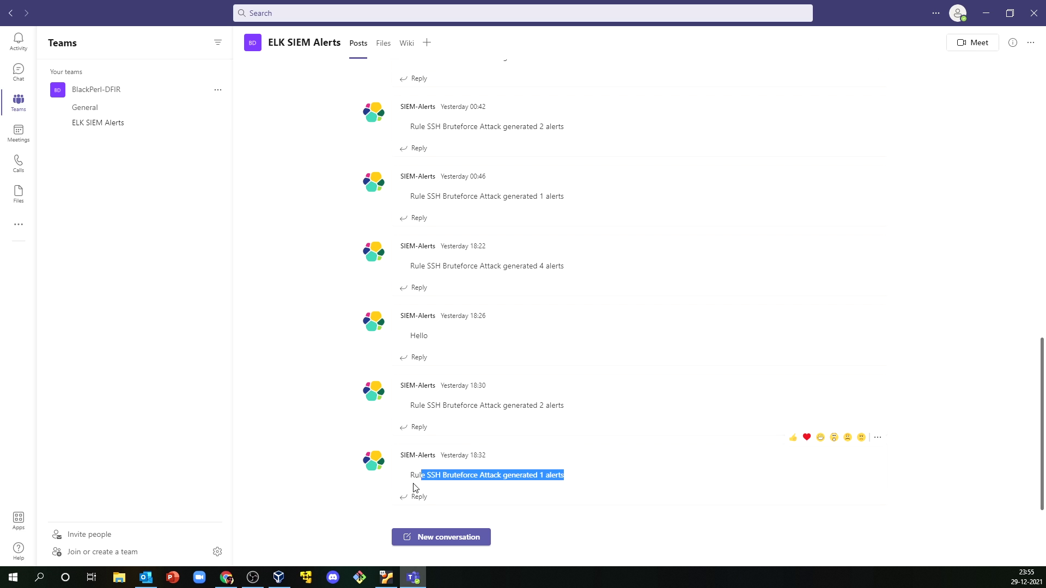
pyautogui.click(334, 490)
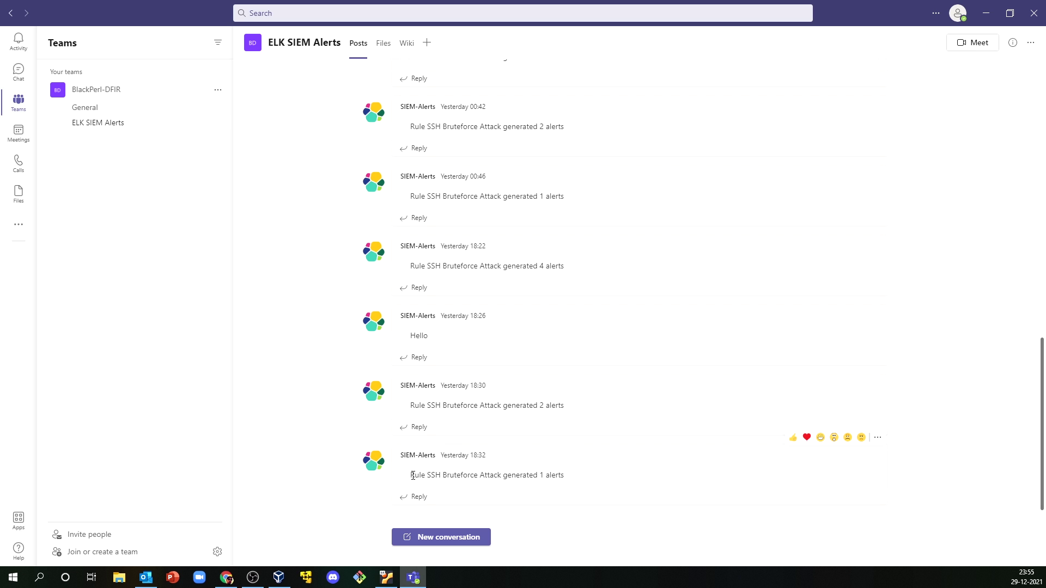
pyautogui.moveTo(412, 476); pyautogui.dragTo(576, 478)
pyautogui.click(264, 90)
pyautogui.moveTo(411, 475); pyautogui.dragTo(570, 479)
pyautogui.click(282, 471)
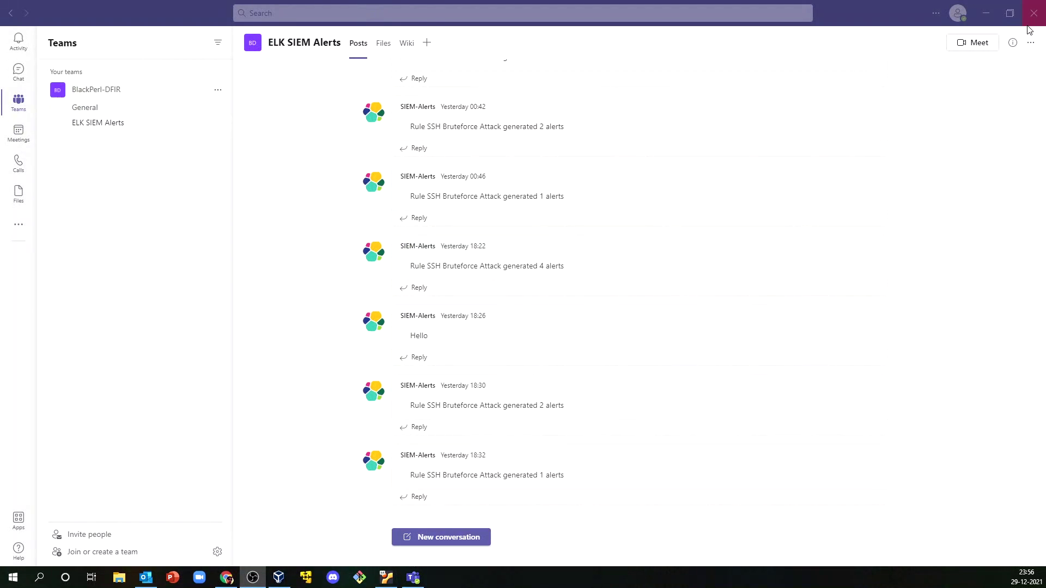
pyautogui.click(985, 13)
# Switch to Shuffle and create a new workflow with Test-demo as its name and description
pyautogui.click(390, 8)
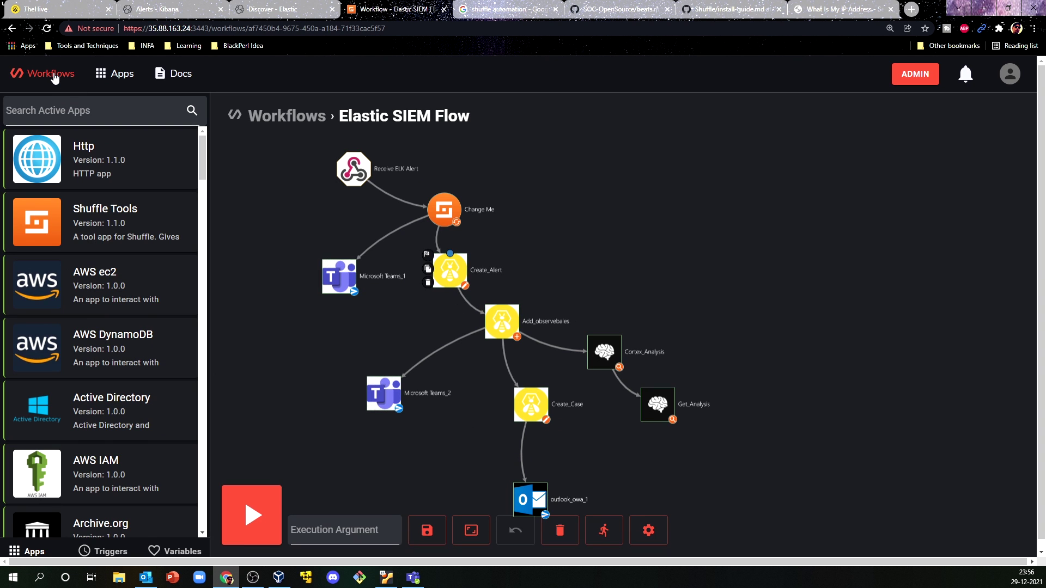
pyautogui.click(22, 73)
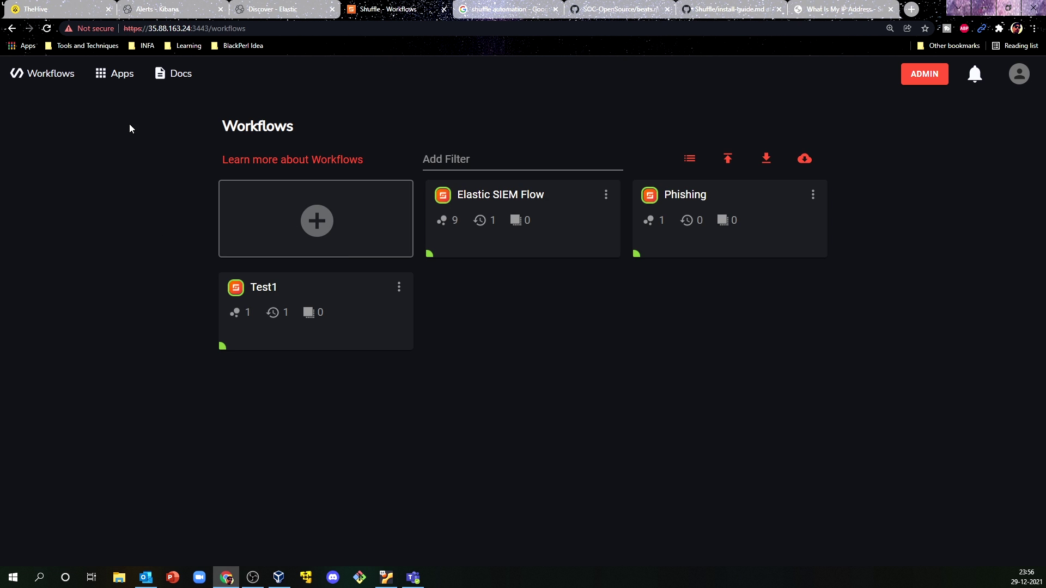
pyautogui.click(327, 227)
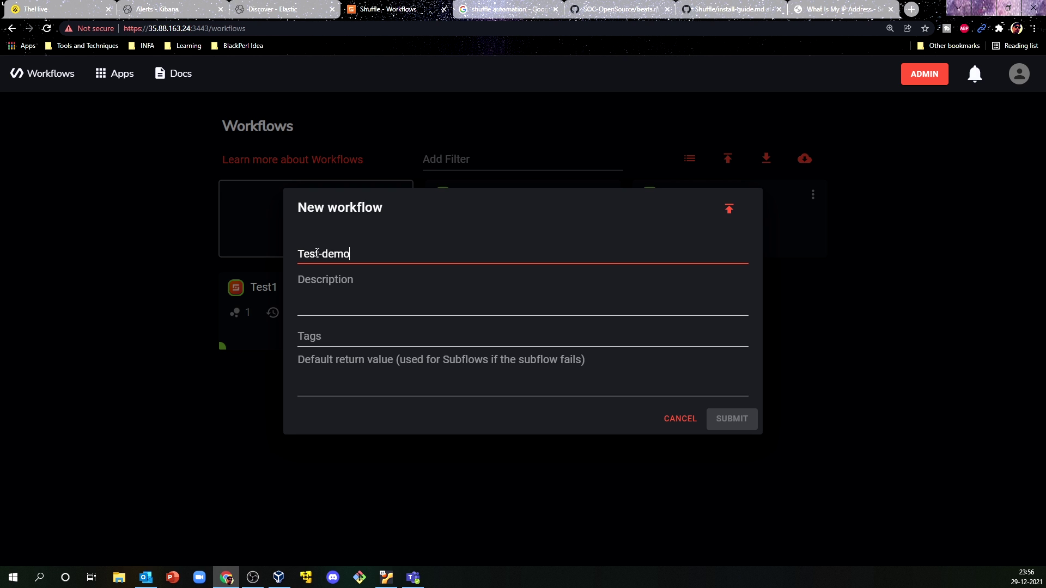
pyautogui.moveTo(352, 254); pyautogui.dragTo(304, 252)
pyautogui.click(338, 304)
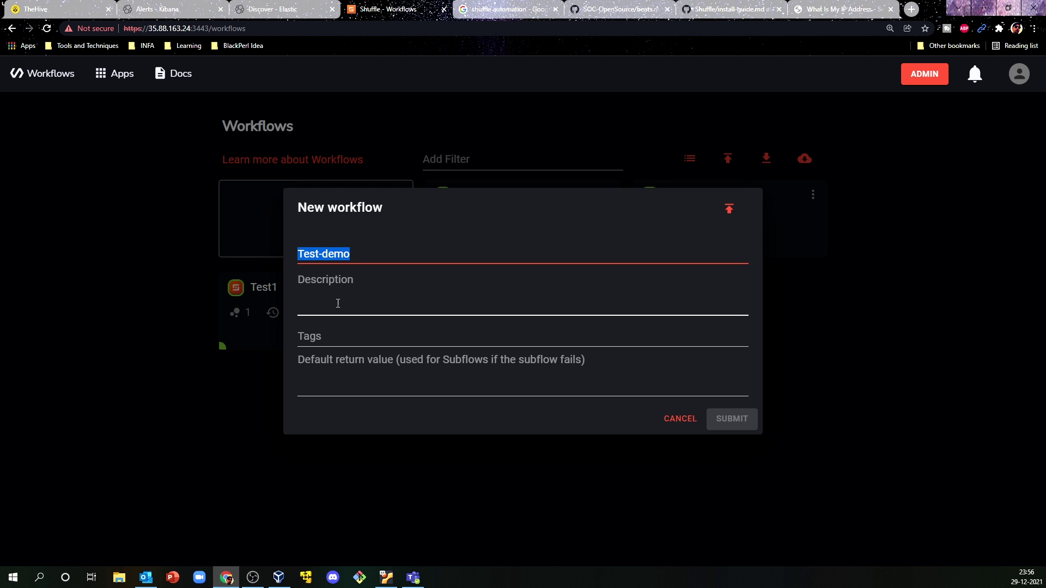
pyautogui.write('Test-demo')
pyautogui.click(745, 421)
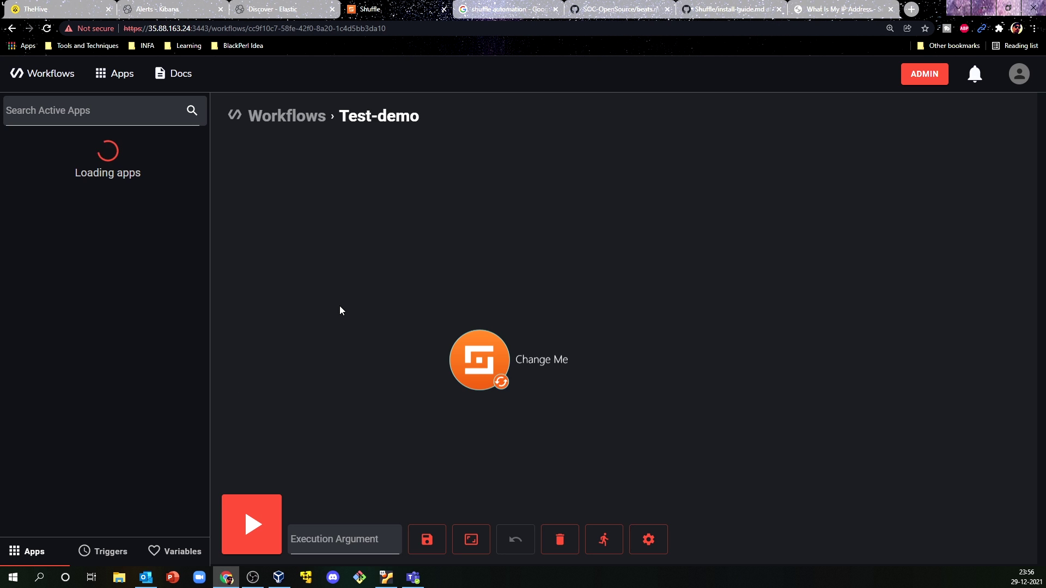
# Reposition the Change Me starting node near the middle of the workflow canvas
pyautogui.moveTo(476, 362); pyautogui.dragTo(544, 305)
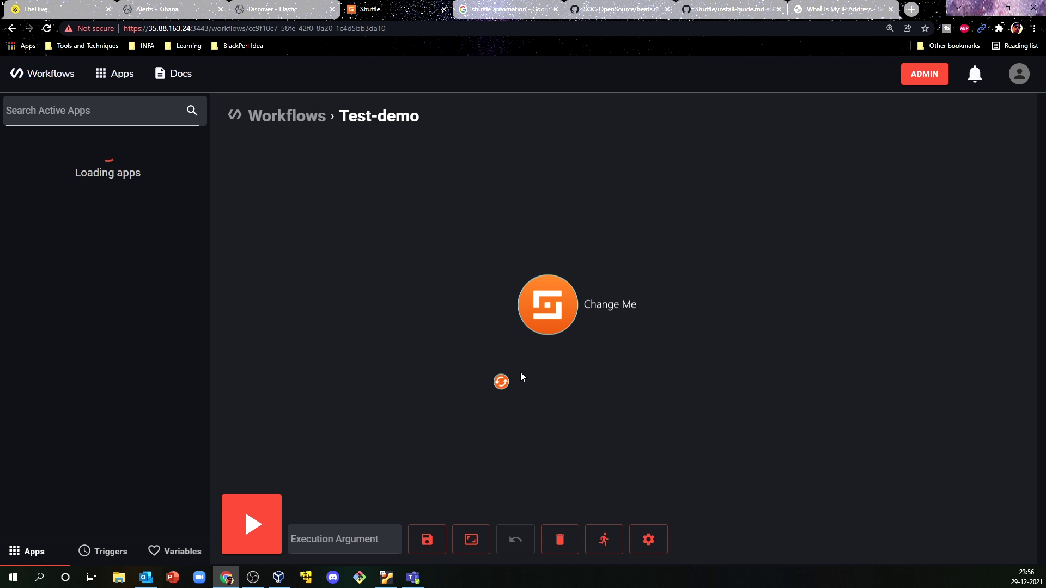
pyautogui.scroll(3, 508, 336)
pyautogui.moveTo(575, 287); pyautogui.dragTo(500, 332)
pyautogui.scroll(-1, 419, 315)
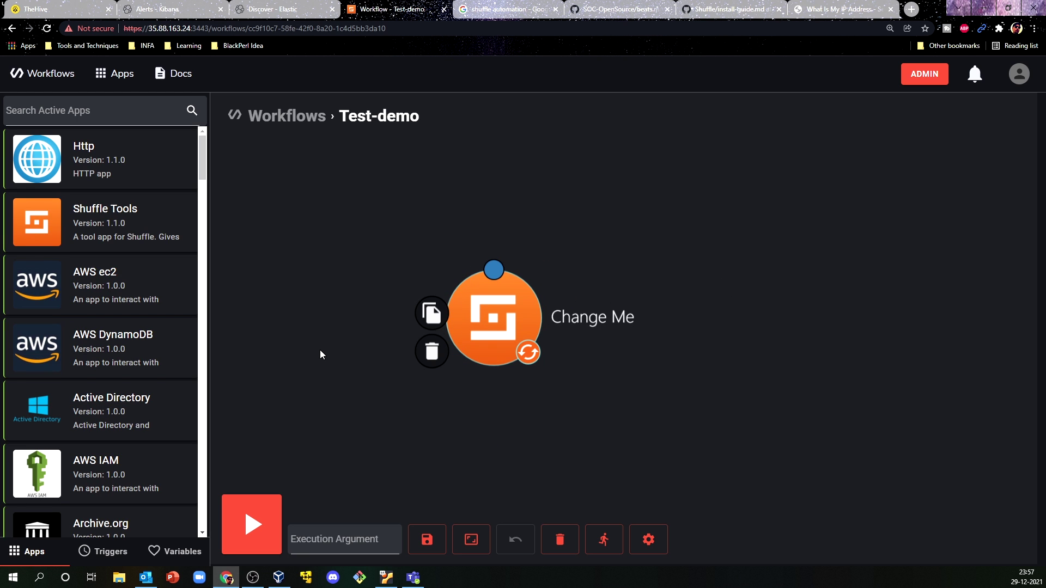
# Add a Webhook trigger above the Change Me node and copy its Webhook URI
pyautogui.click(107, 554)
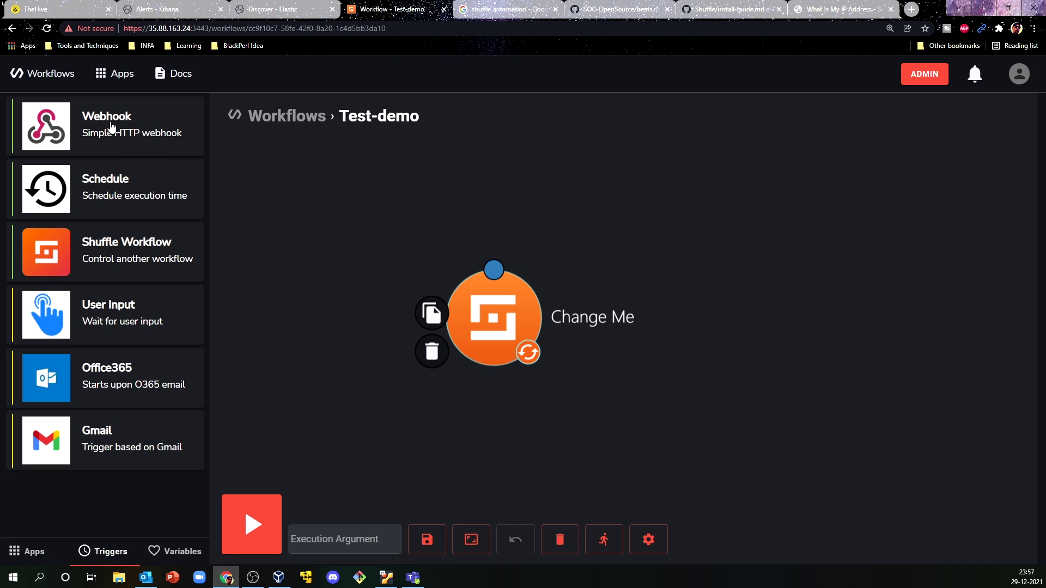
pyautogui.moveTo(111, 126); pyautogui.dragTo(377, 218)
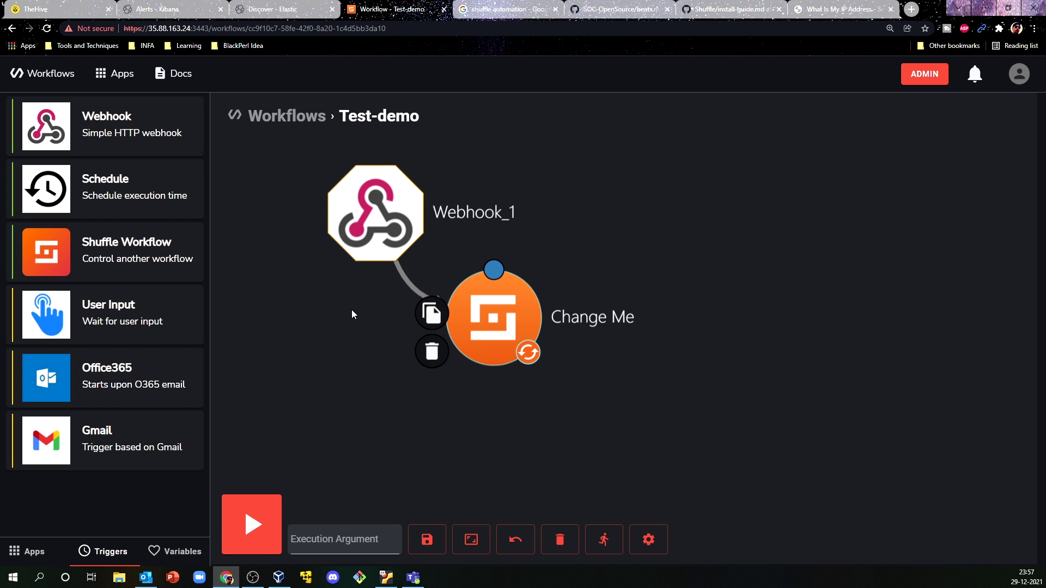
pyautogui.click(358, 216)
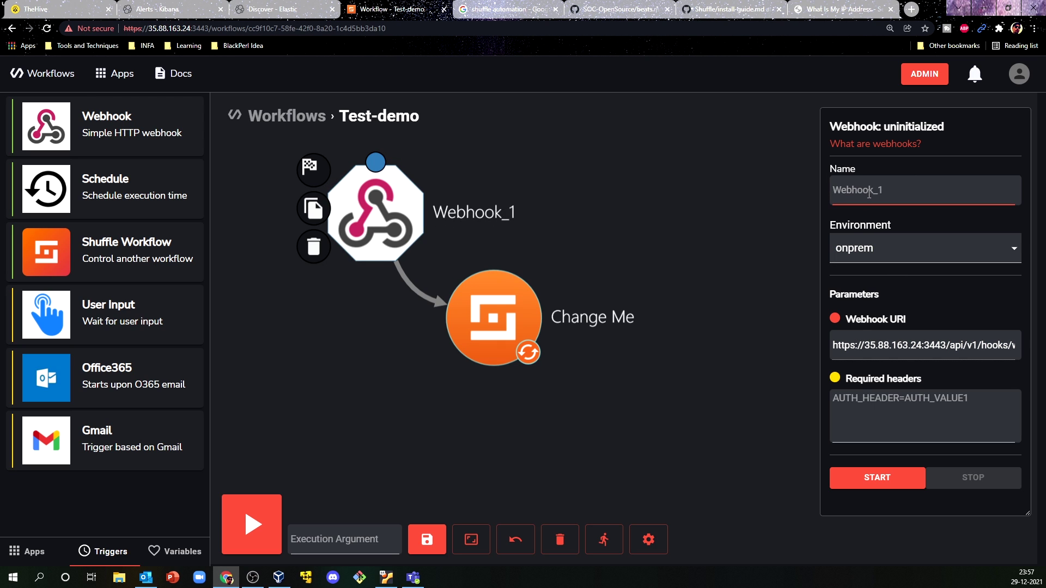
pyautogui.moveTo(847, 320); pyautogui.dragTo(891, 320)
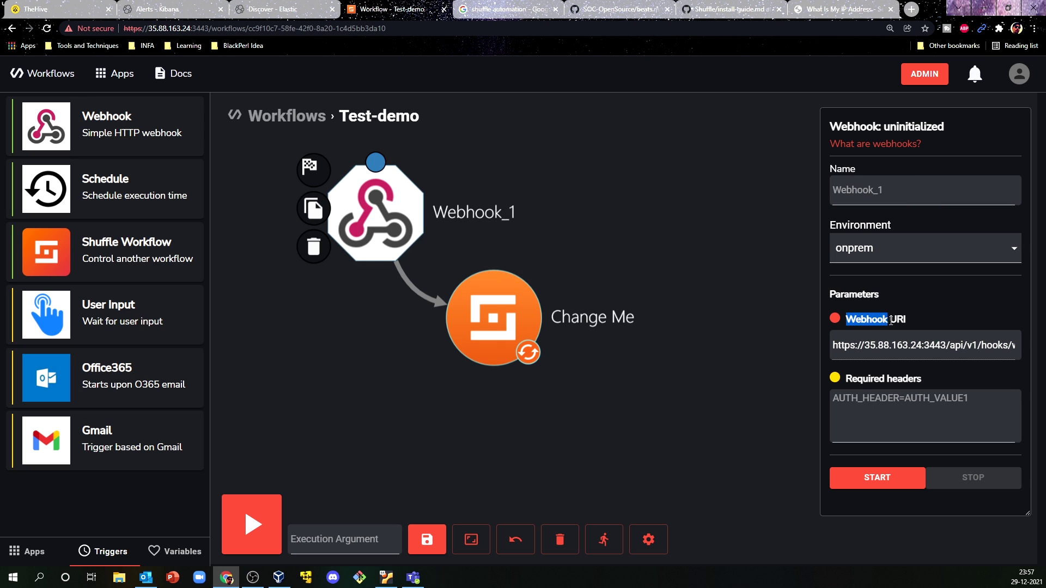
pyautogui.click(855, 348)
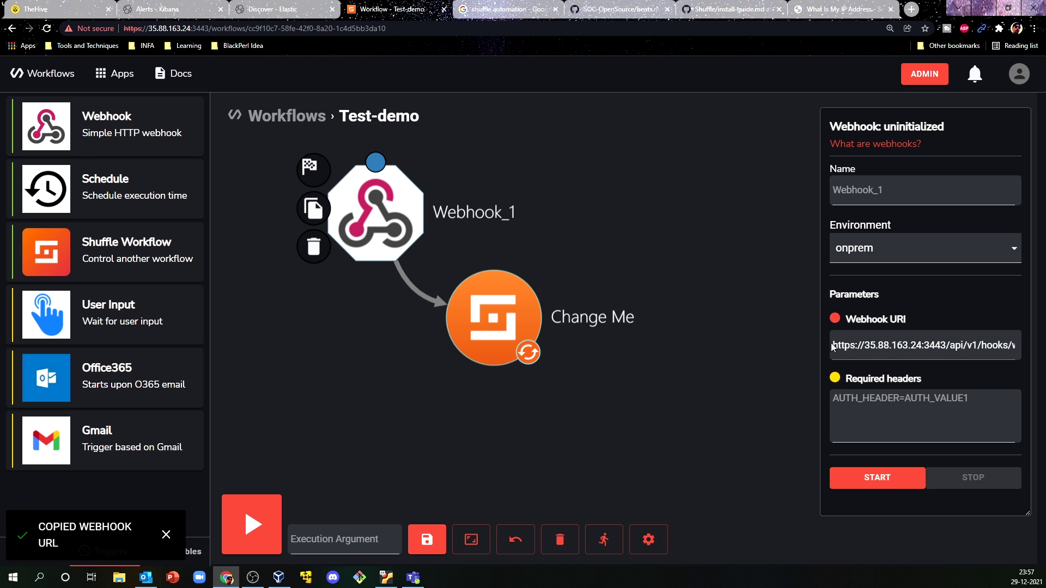
pyautogui.moveTo(833, 348); pyautogui.dragTo(988, 348)
pyautogui.click(1004, 347)
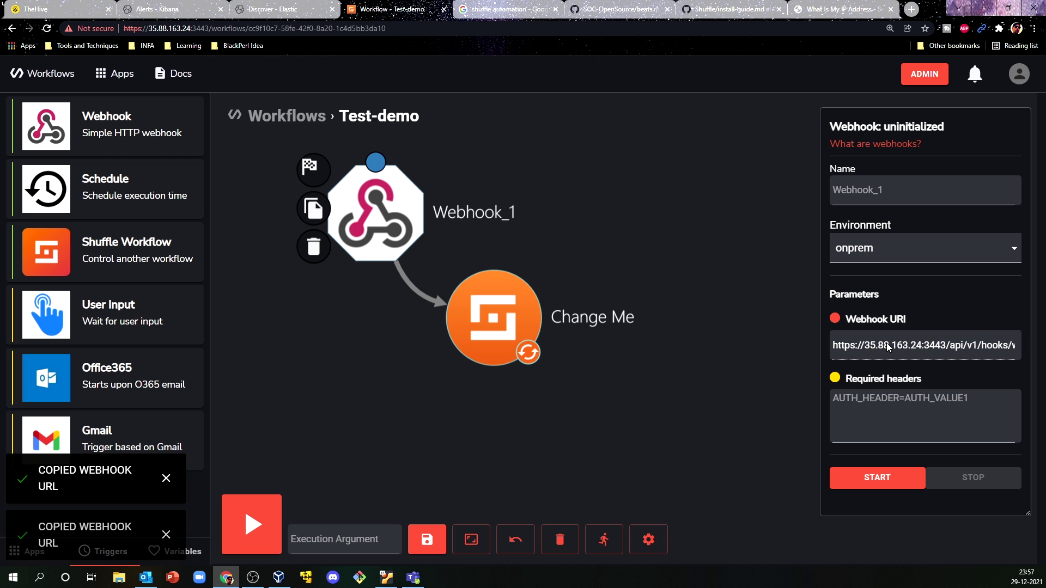
pyautogui.click(906, 348)
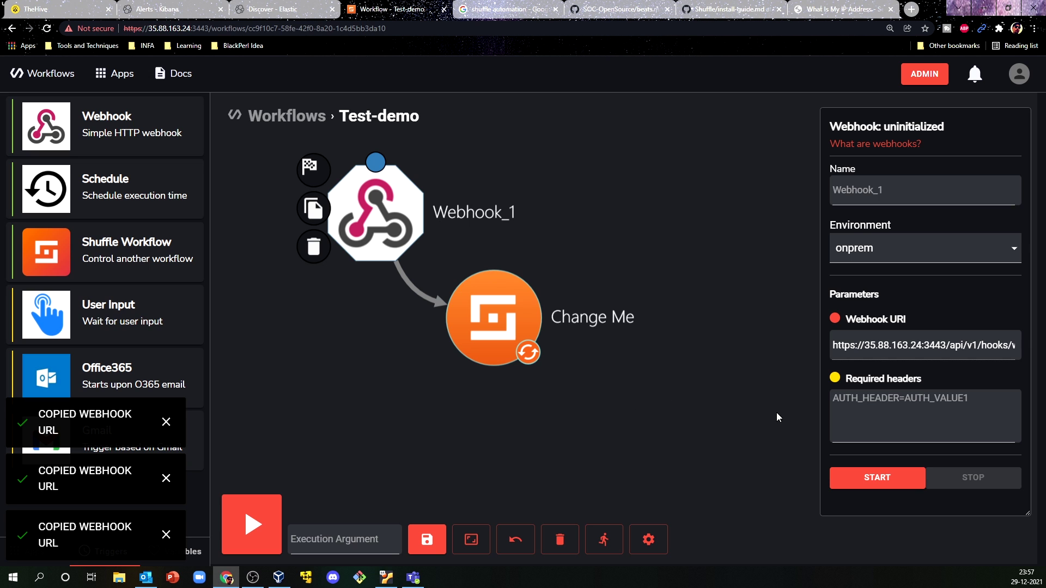
# Switch to Elastic and open the Shuffle connector for editing from the Stack Management connectors
pyautogui.click(154, 7)
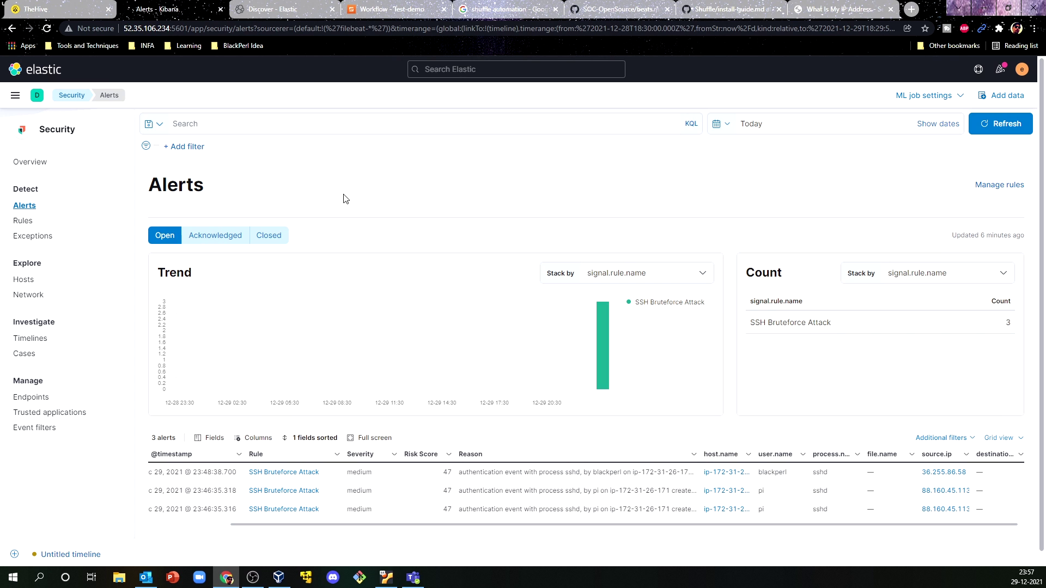
pyautogui.click(12, 97)
pyautogui.scroll(-5, 71, 382)
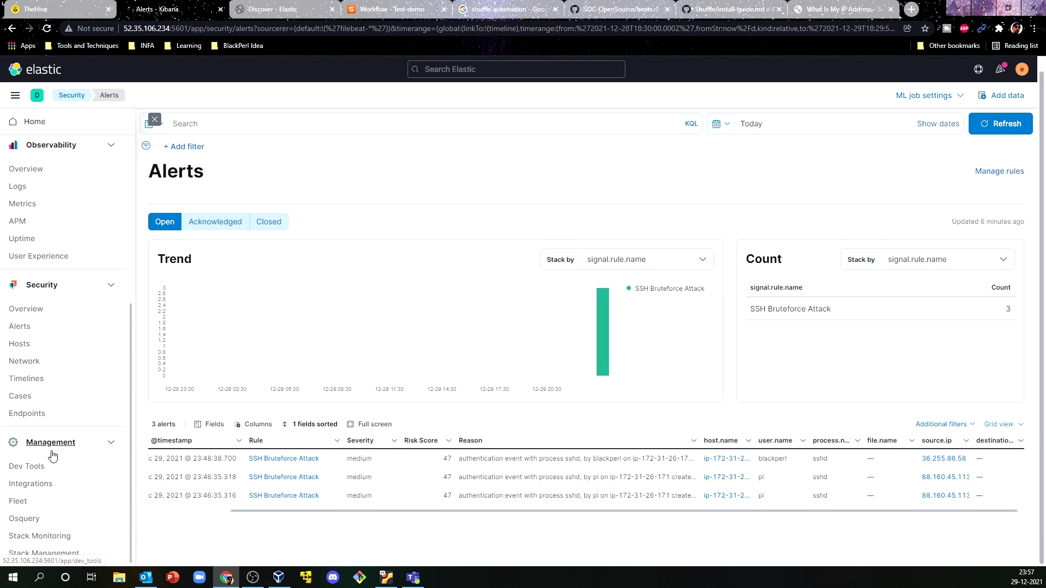
pyautogui.click(40, 555)
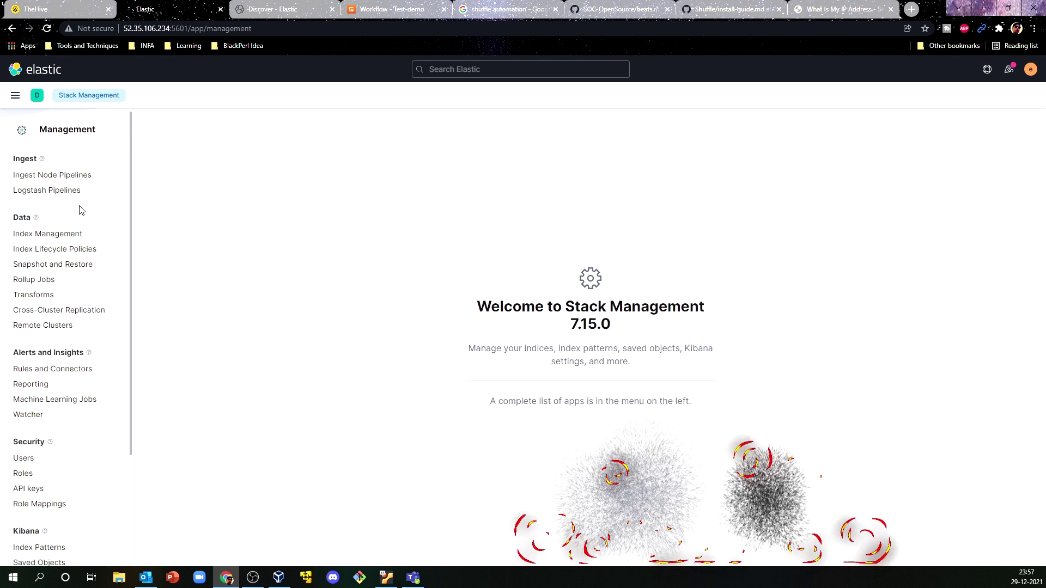
pyautogui.click(70, 368)
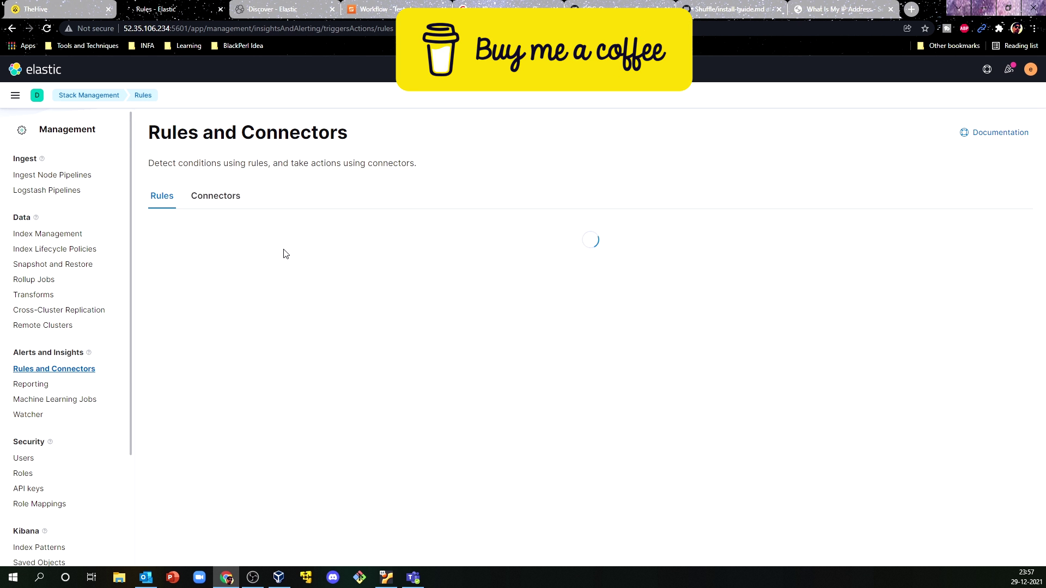
pyautogui.click(217, 202)
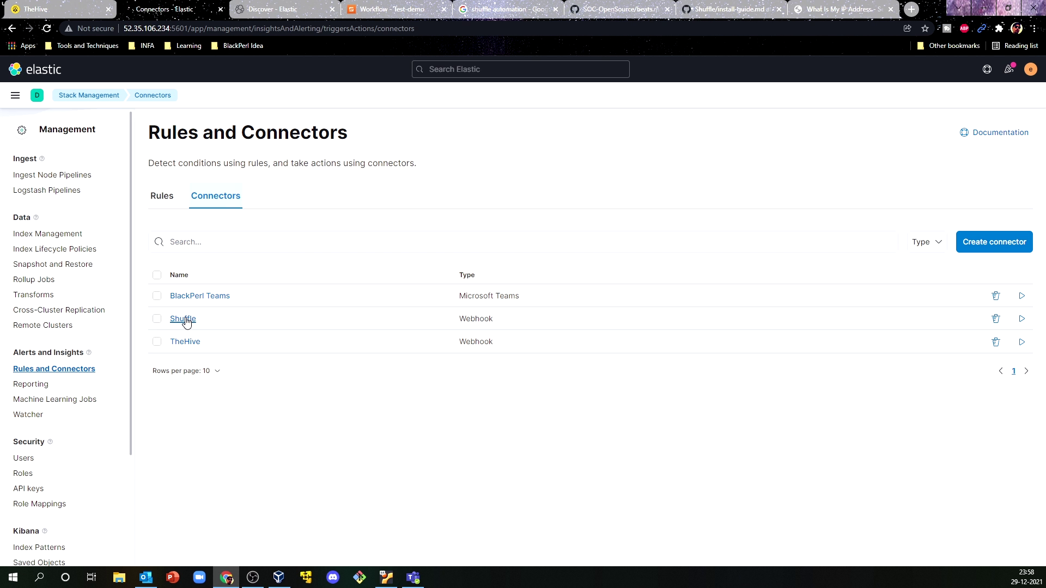
pyautogui.click(183, 319)
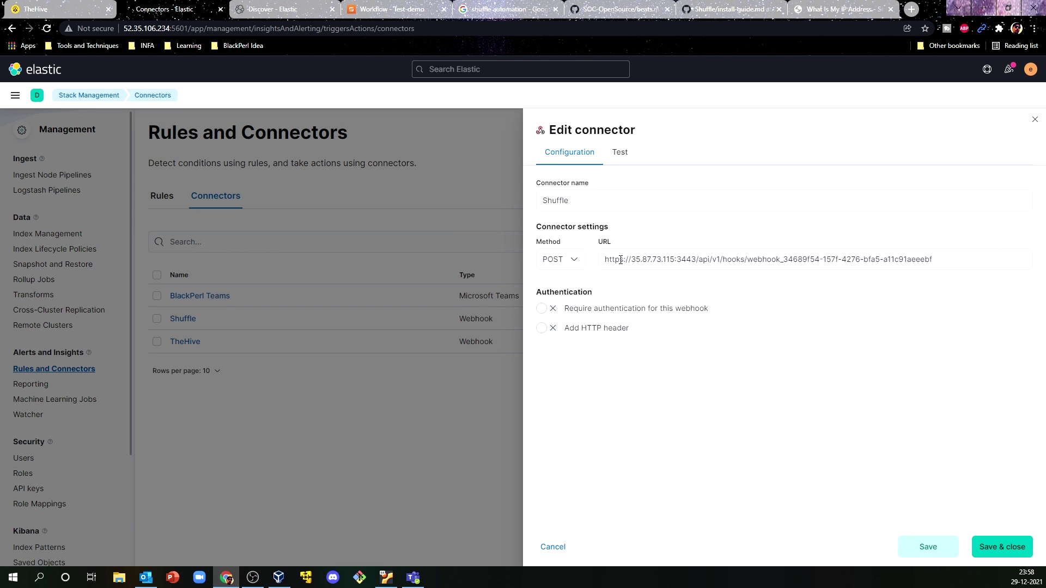
# Compare the Shuffle connector's POST URL with the Webhook URI in the Test-demo workflow
pyautogui.click(609, 261)
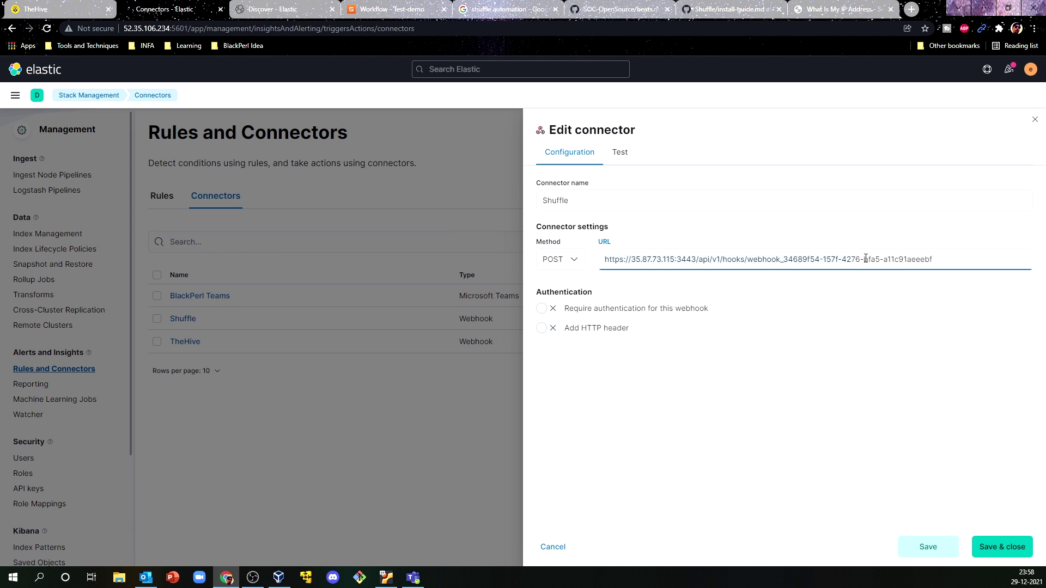
pyautogui.click(631, 383)
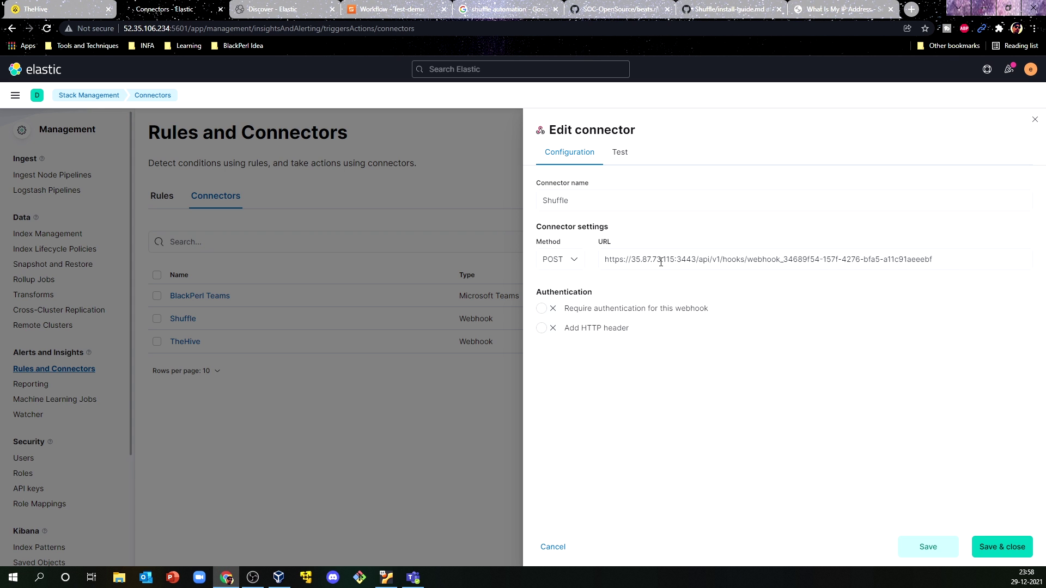
pyautogui.click(386, 6)
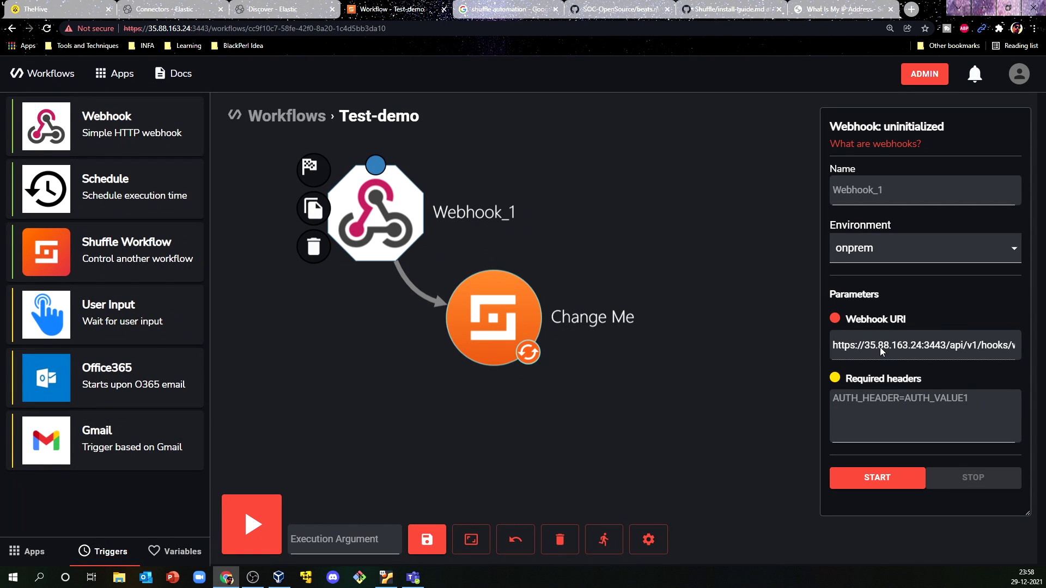
pyautogui.click(203, 10)
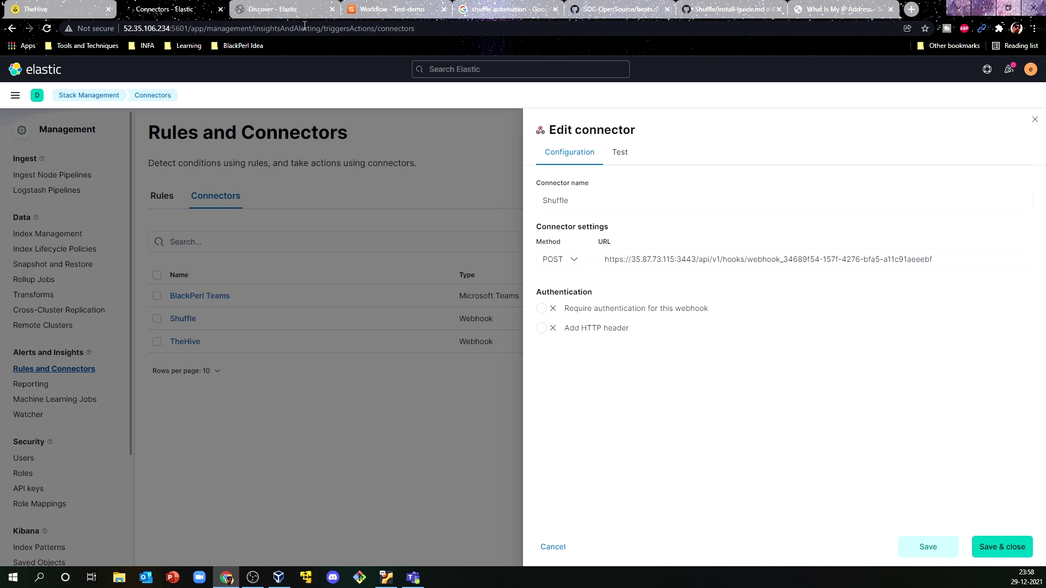
pyautogui.click(282, 11)
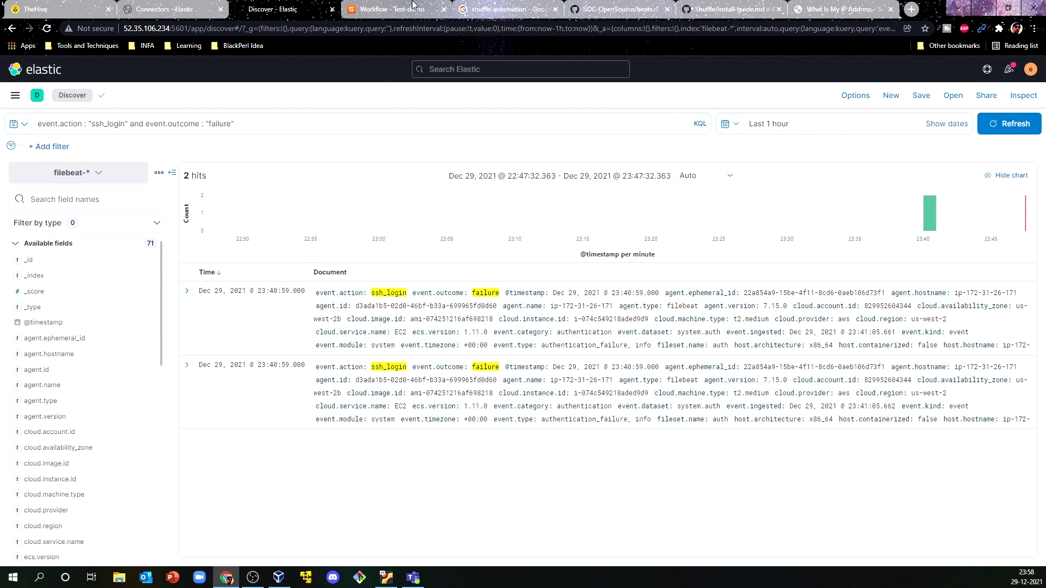
pyautogui.click(391, 9)
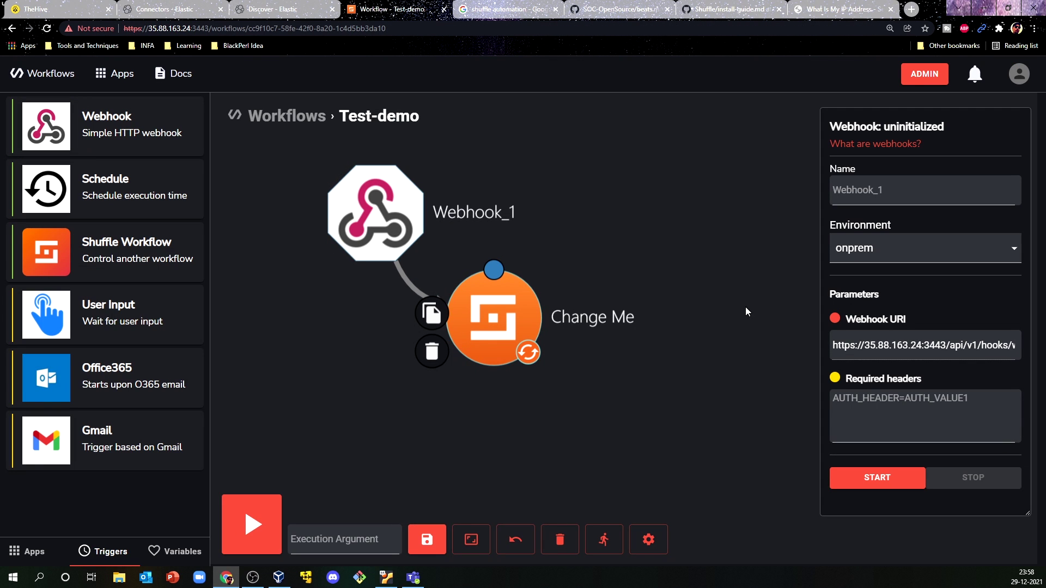
# Replace the Change Me node's Call parameter with the Execution Argument ($exec)
pyautogui.click(506, 315)
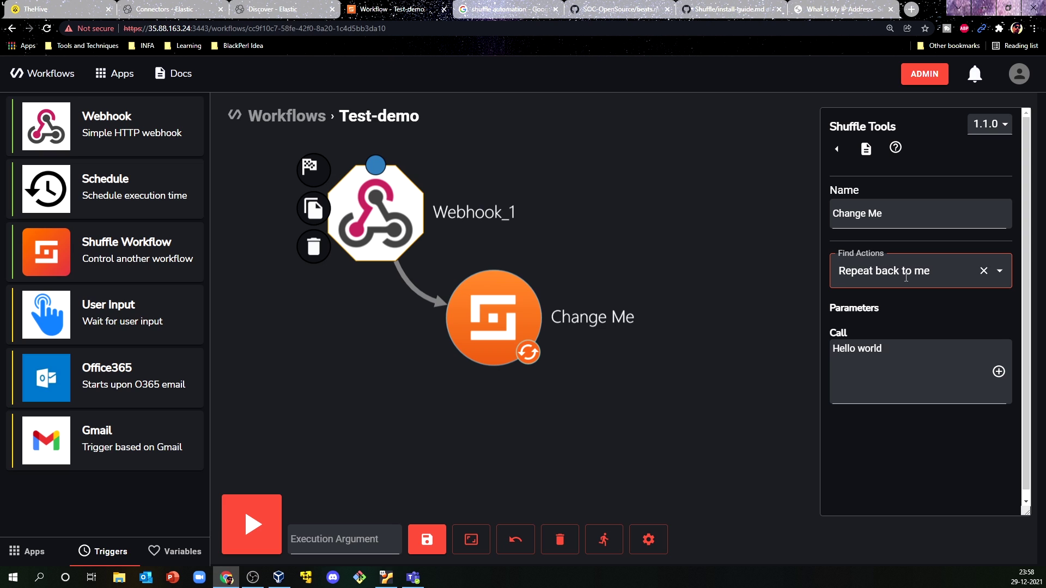
pyautogui.moveTo(894, 351); pyautogui.dragTo(813, 349)
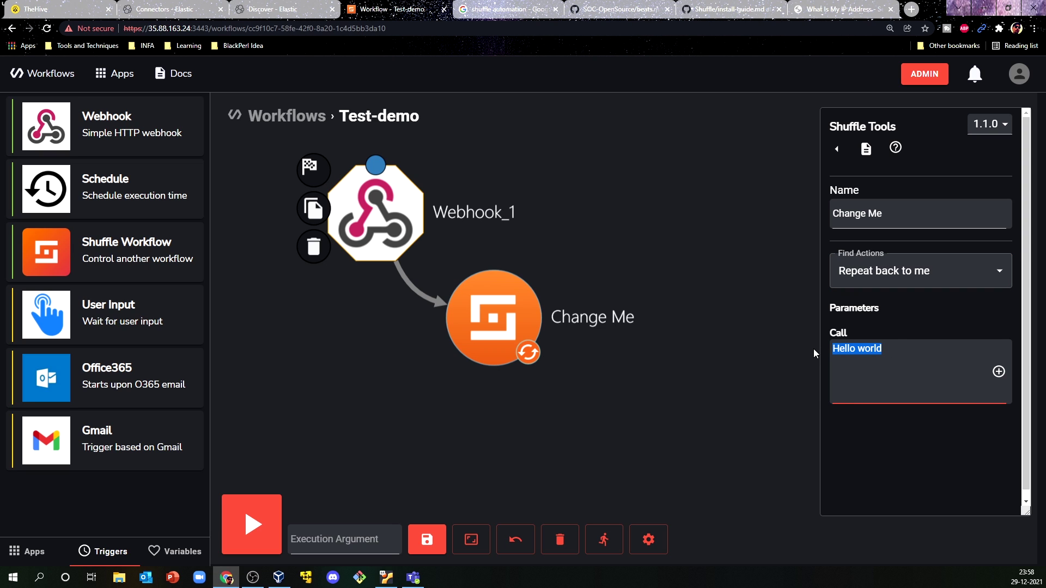
pyautogui.press('BackSpace')
pyautogui.click(998, 372)
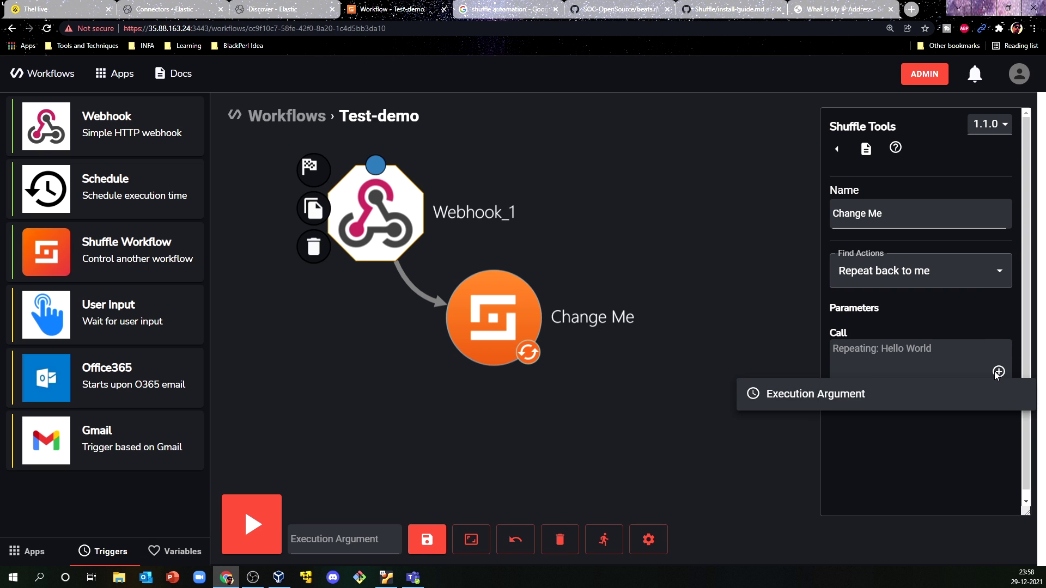
pyautogui.click(841, 394)
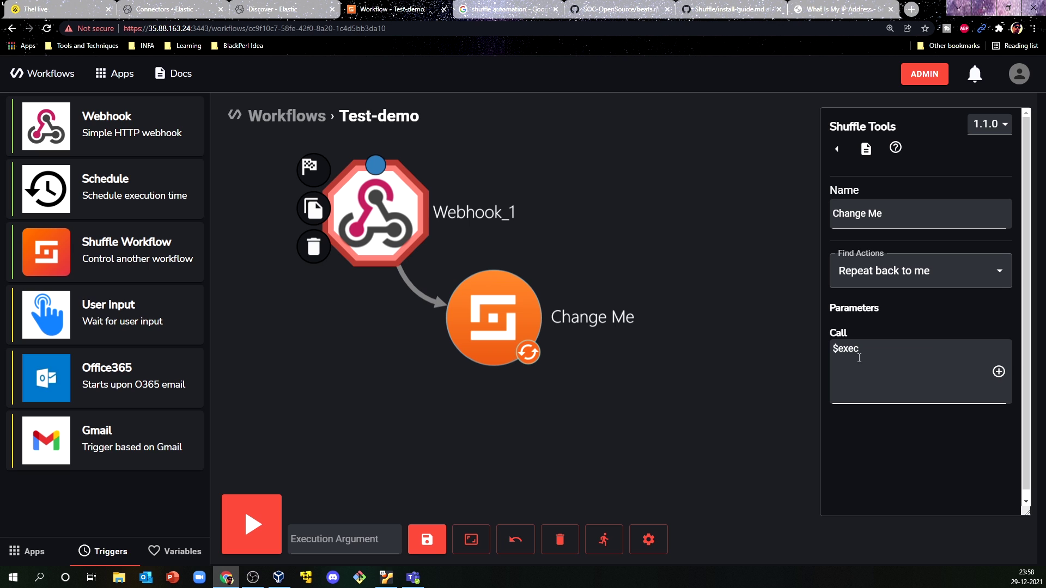
pyautogui.click(761, 297)
pyautogui.click(525, 307)
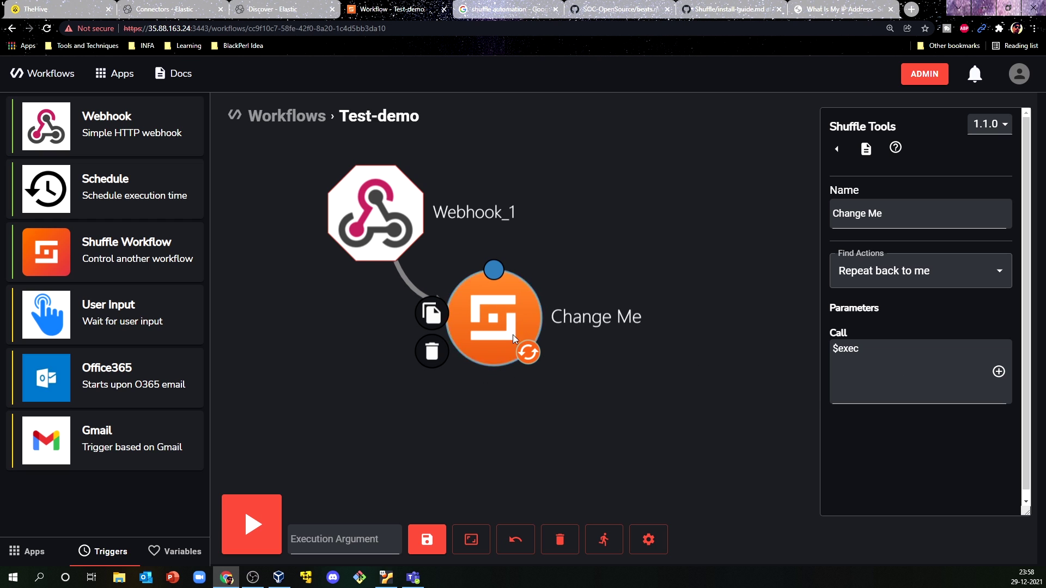
# Search the active apps for thehive and add a TheHive node below Change Me, connected from the Change Me node
pyautogui.moveTo(469, 314); pyautogui.dragTo(450, 301)
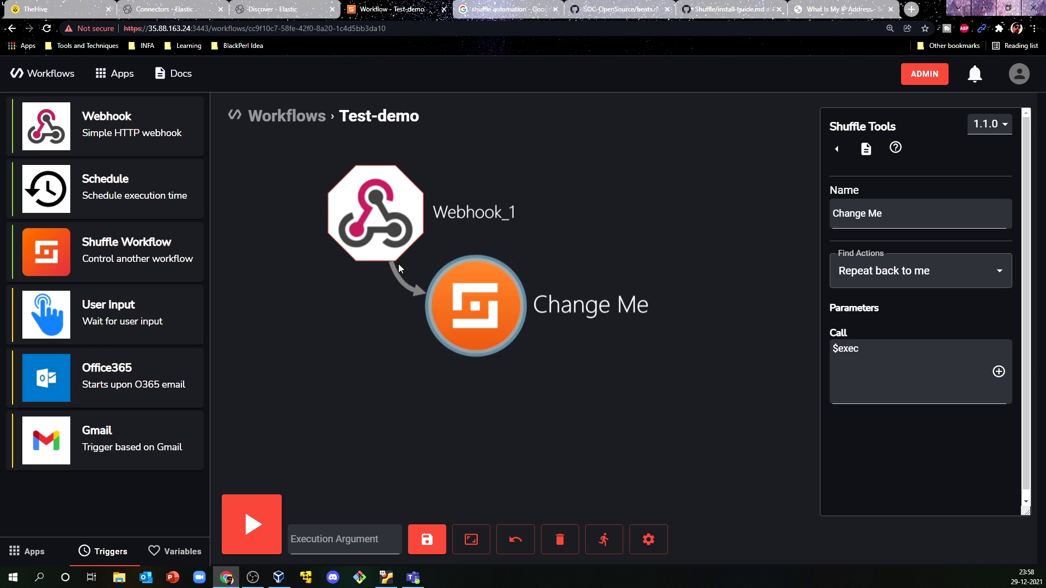
pyautogui.moveTo(370, 224); pyautogui.dragTo(358, 208)
pyautogui.scroll(-1, 663, 240)
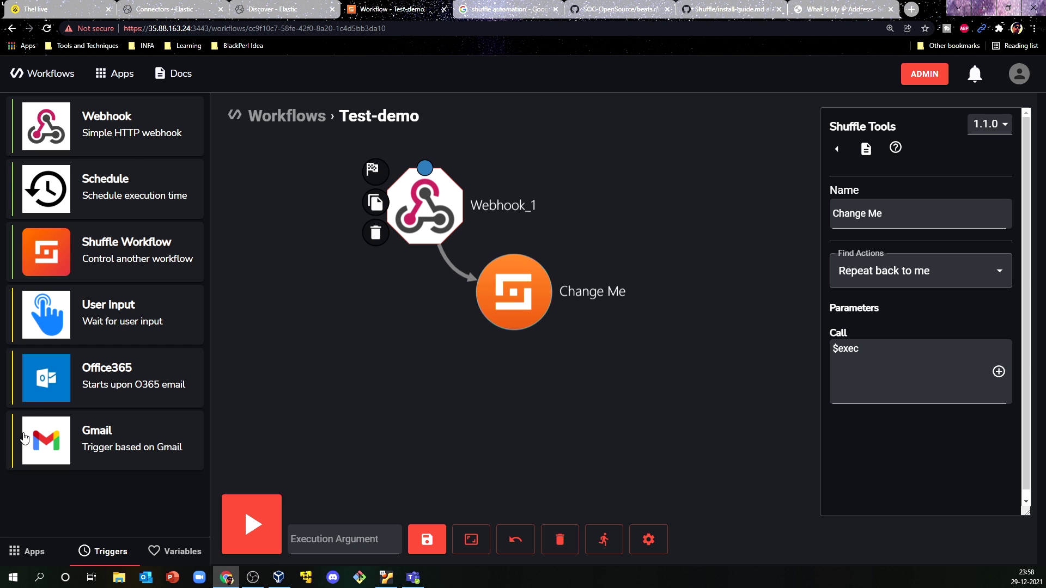
pyautogui.click(23, 553)
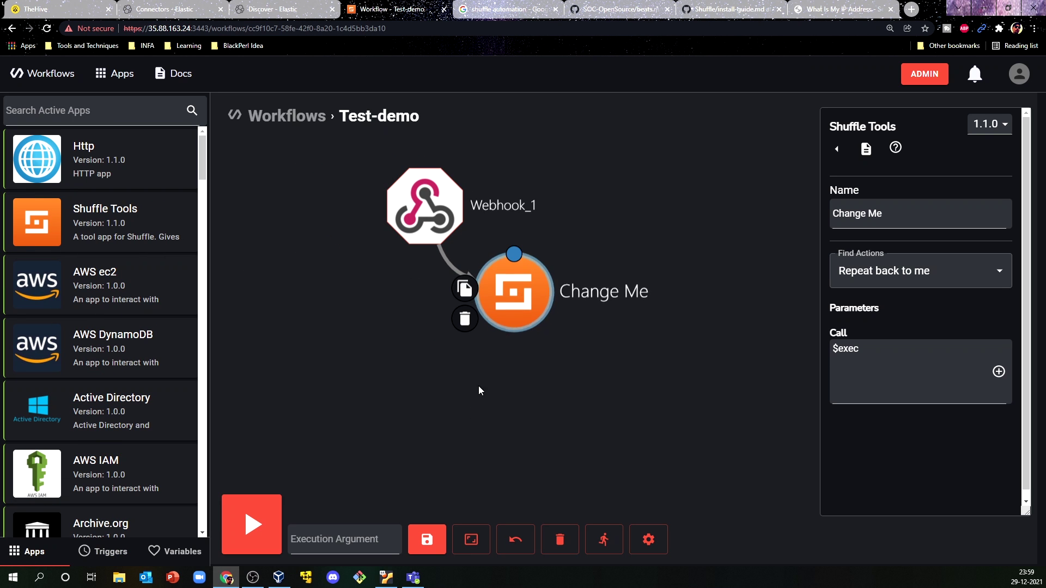
pyautogui.click(60, 117)
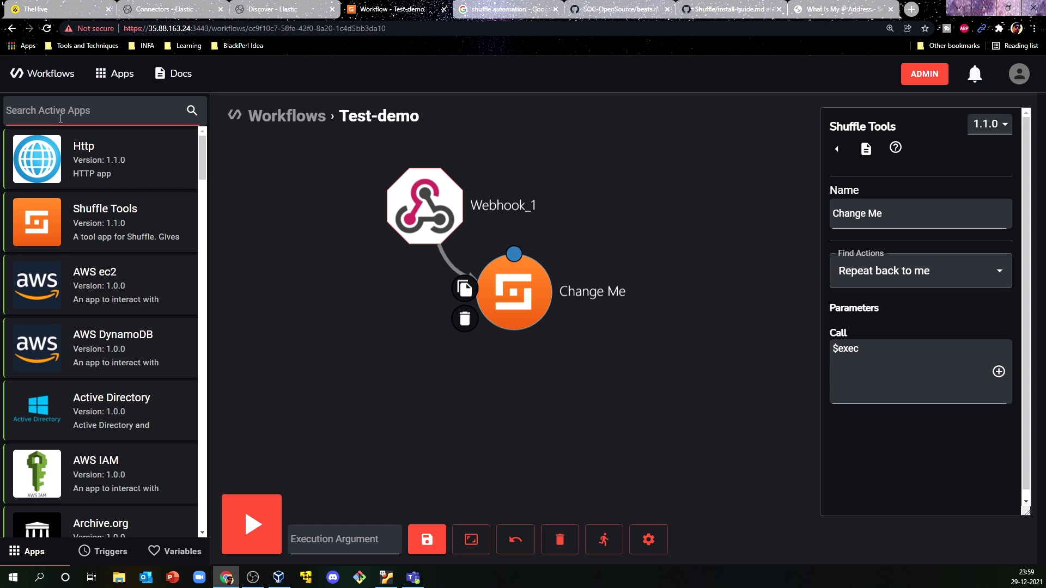
pyautogui.write('thehive')
pyautogui.moveTo(98, 151); pyautogui.dragTo(403, 418)
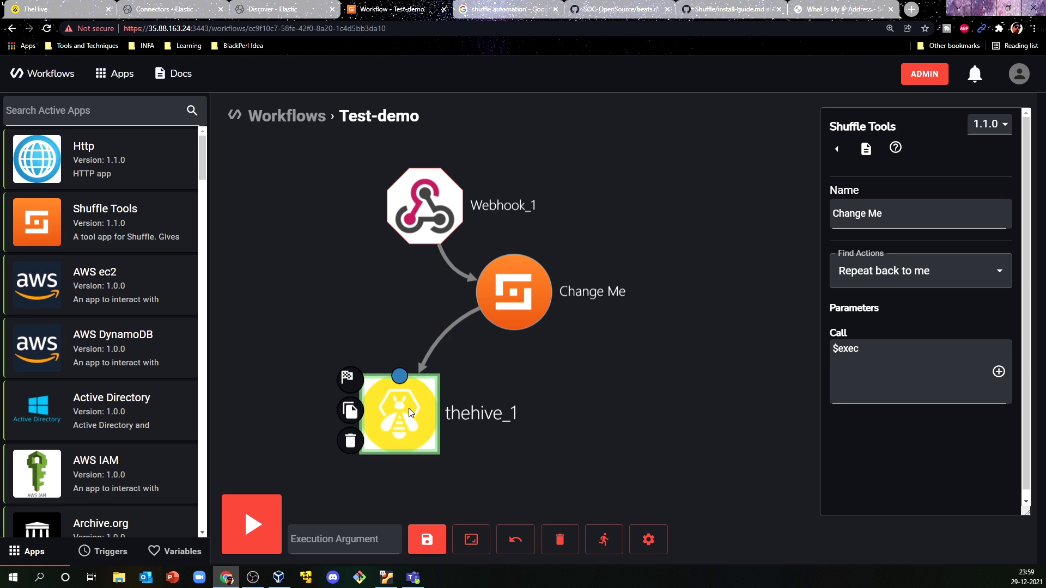
# Set the TheHive node's authentication to Auth for thehive - (1.1.3)
pyautogui.click(408, 414)
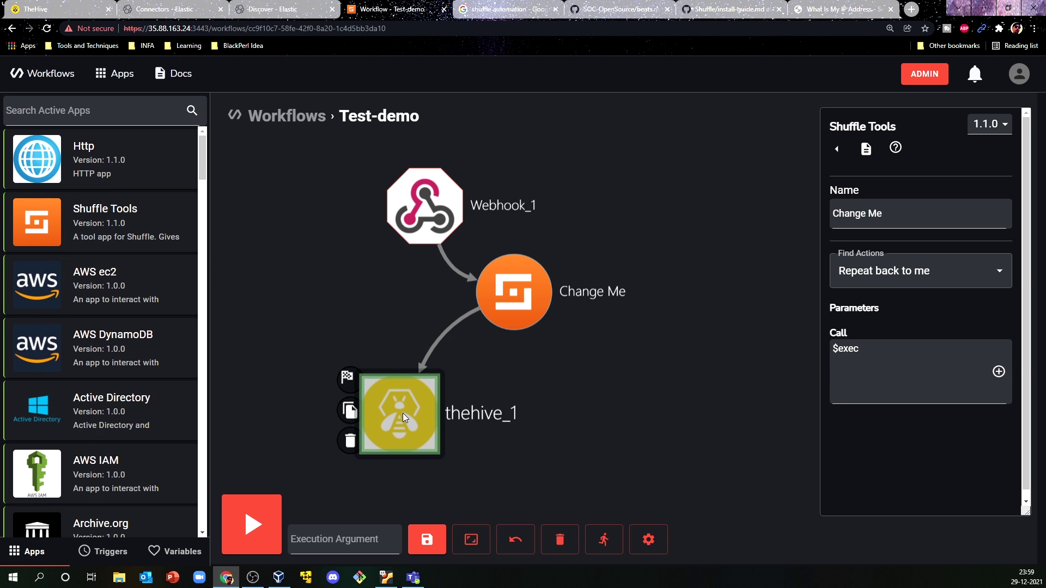
pyautogui.click(880, 269)
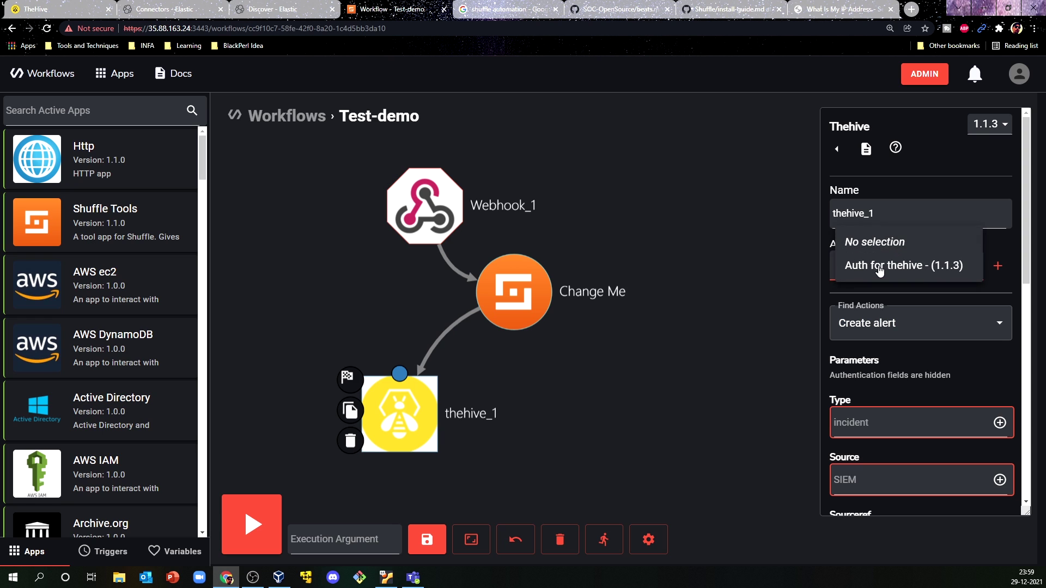
pyautogui.click(913, 267)
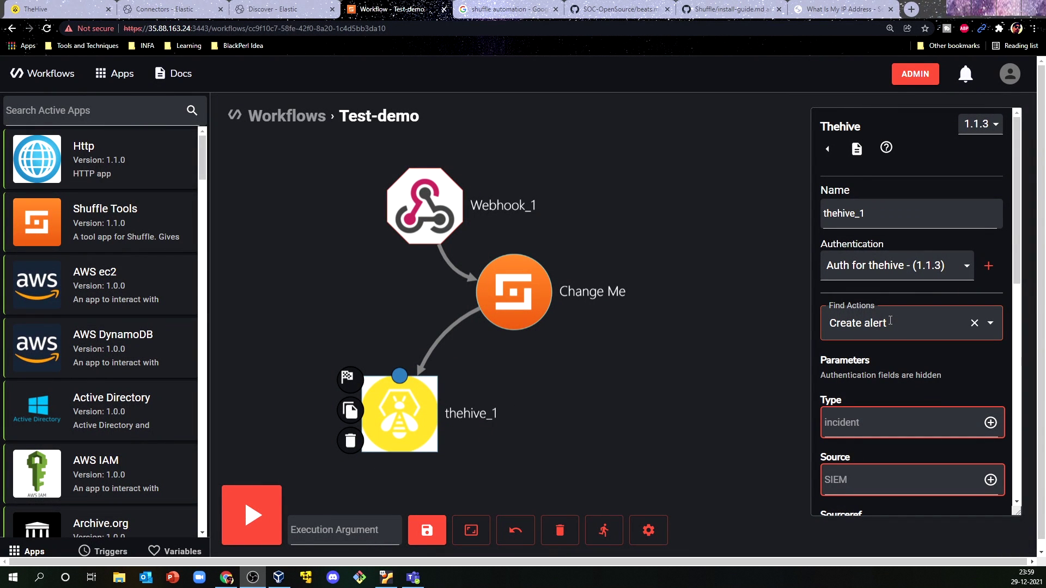
# Examine the TheHive node's available actions and the parameters required by its Create alert action
pyautogui.scroll(-1, 900, 322)
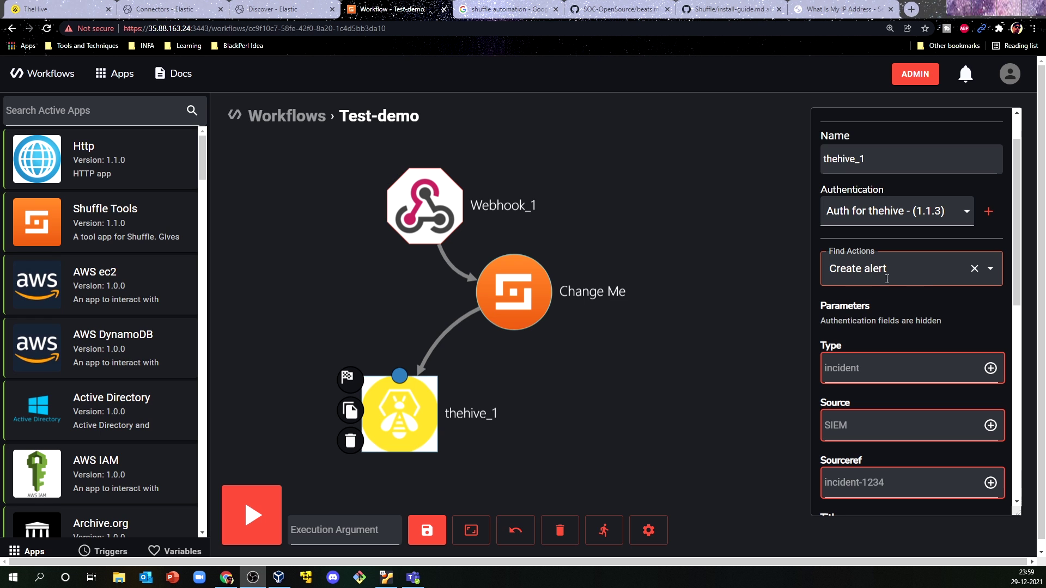
pyautogui.click(991, 269)
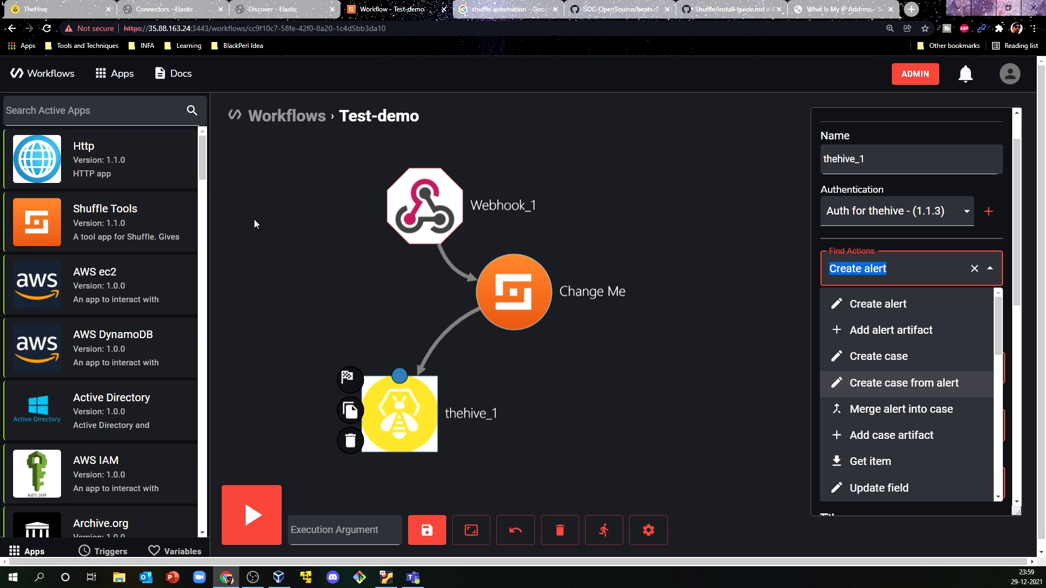
pyautogui.click(688, 352)
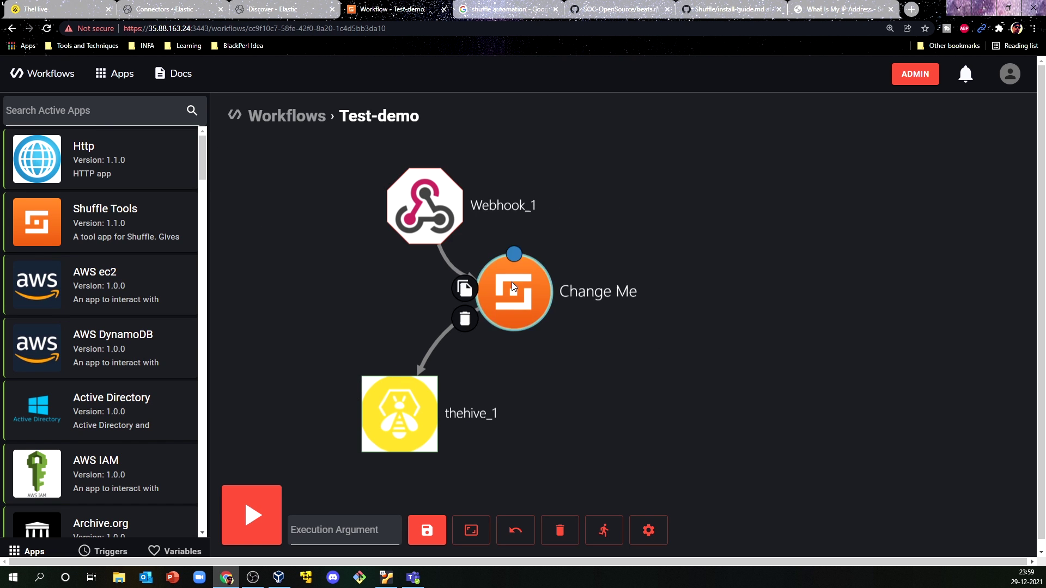
pyautogui.click(411, 400)
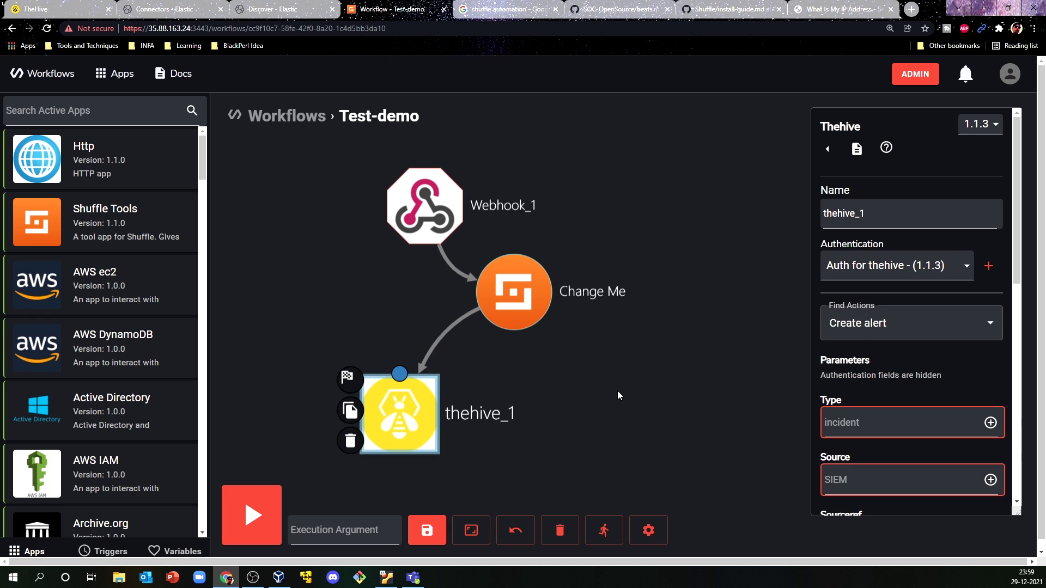
pyautogui.scroll(-1, 890, 337)
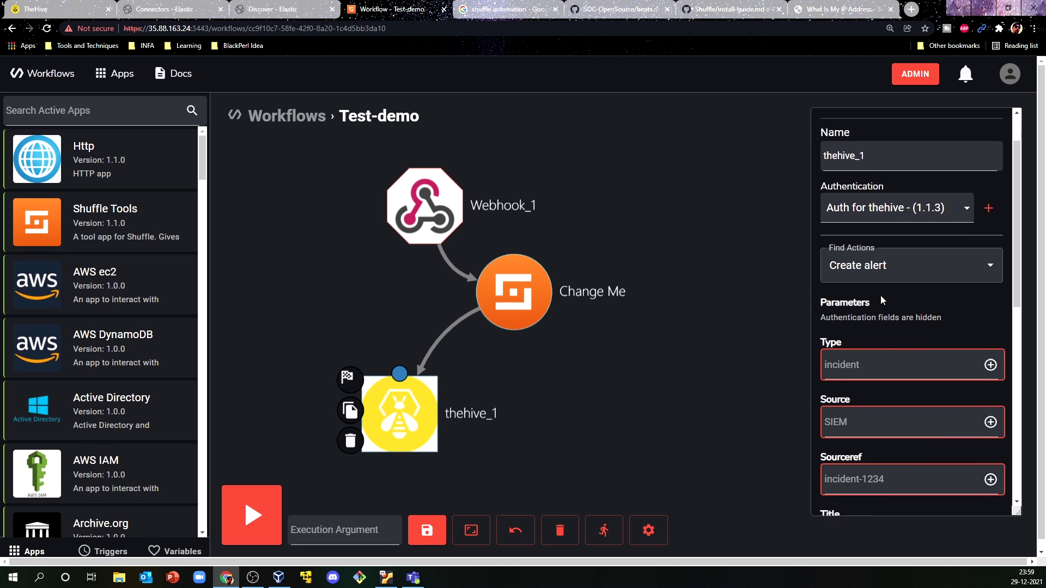
pyautogui.scroll(-2, 880, 295)
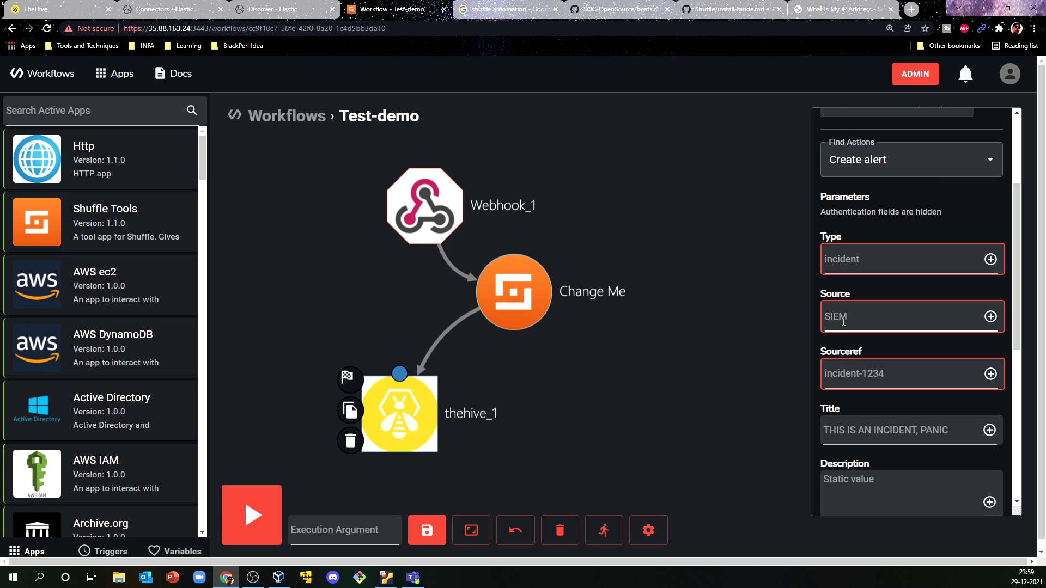
pyautogui.scroll(-1, 843, 370)
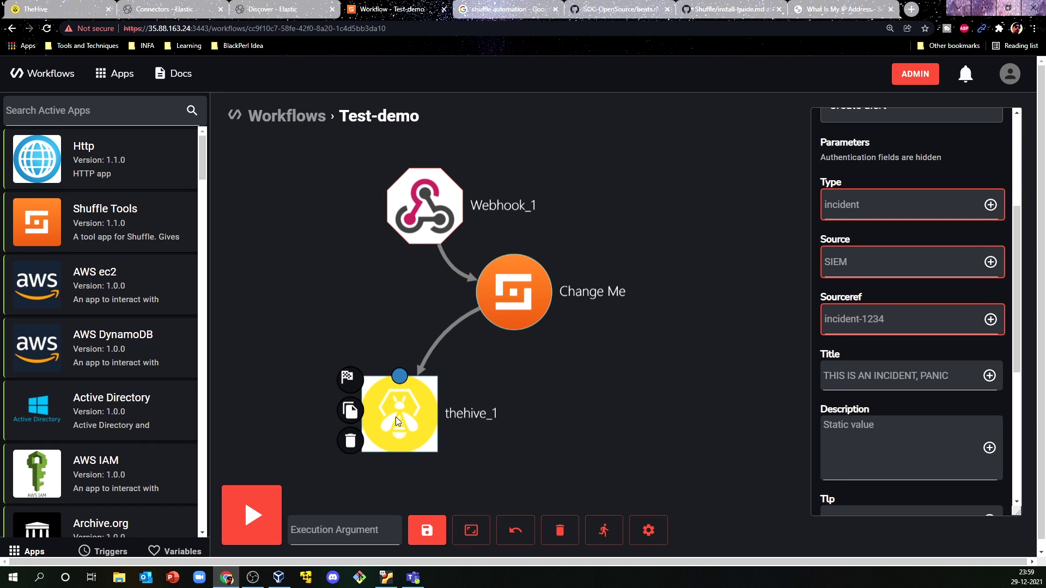
# Open the Workflows list in a new browser tab while keeping Test-demo in view
pyautogui.rightClick(44, 73)
pyautogui.click(60, 78)
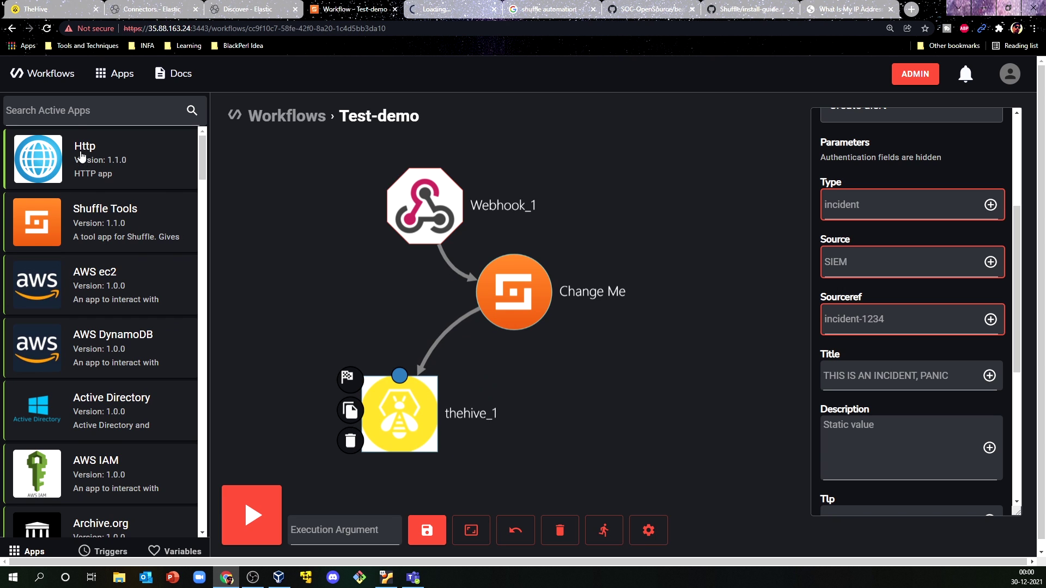
# Search the active apps for team, add a Microsoft Teams node beside Change Me, and connect Webhook_1 to it
pyautogui.click(71, 109)
pyautogui.write('team')
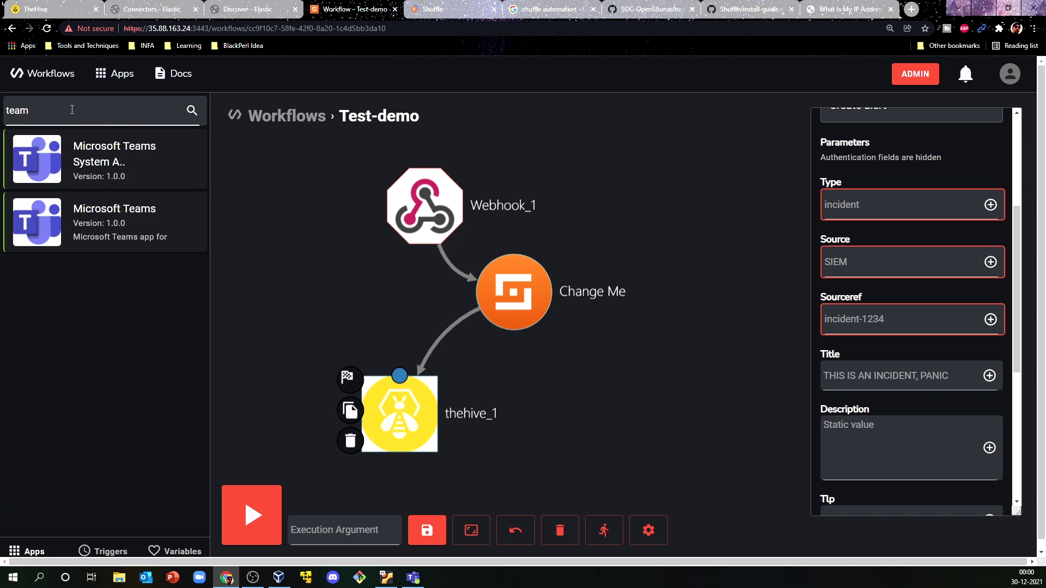
pyautogui.moveTo(93, 226); pyautogui.dragTo(278, 321)
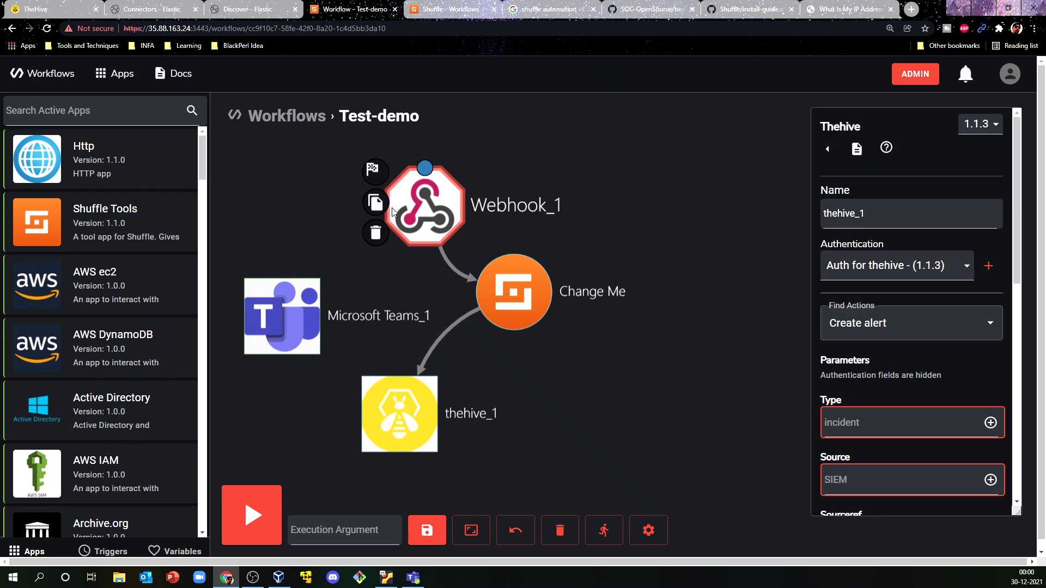
pyautogui.moveTo(425, 168)
pyautogui.mouseDown()
pyautogui.moveTo(301, 257)
pyautogui.moveTo(273, 292)
pyautogui.mouseUp()
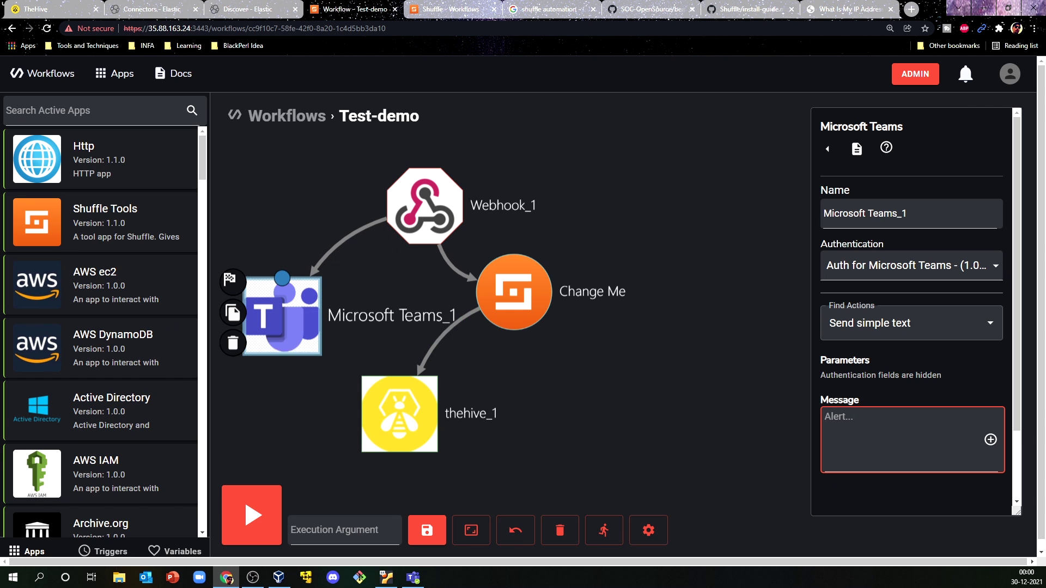
# Open the existing Elastic SIEM Flow workflow from the Workflows list, dismiss its setup dialog, and view the whole node graph
pyautogui.click(445, 9)
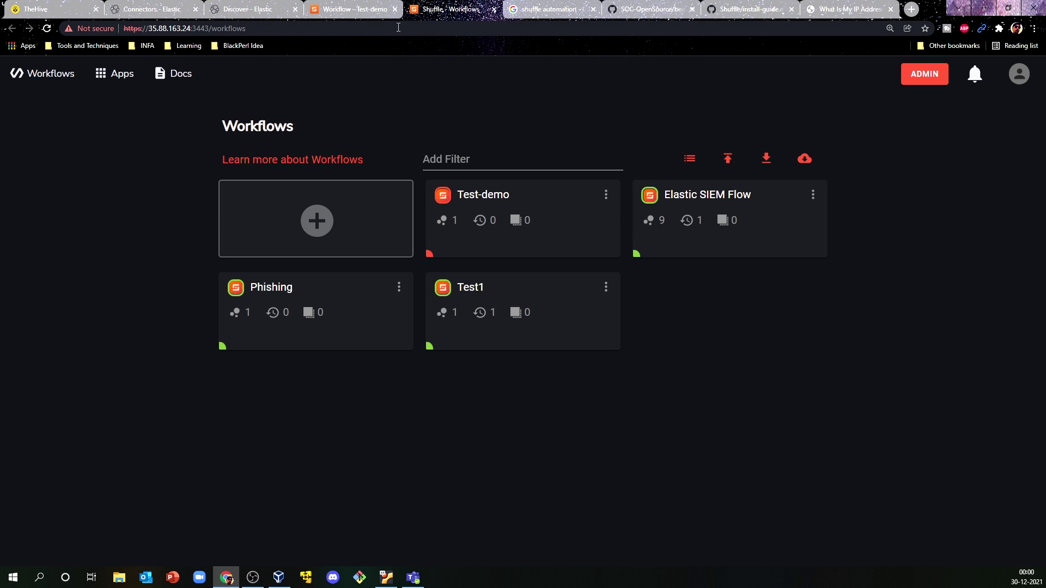
pyautogui.click(675, 196)
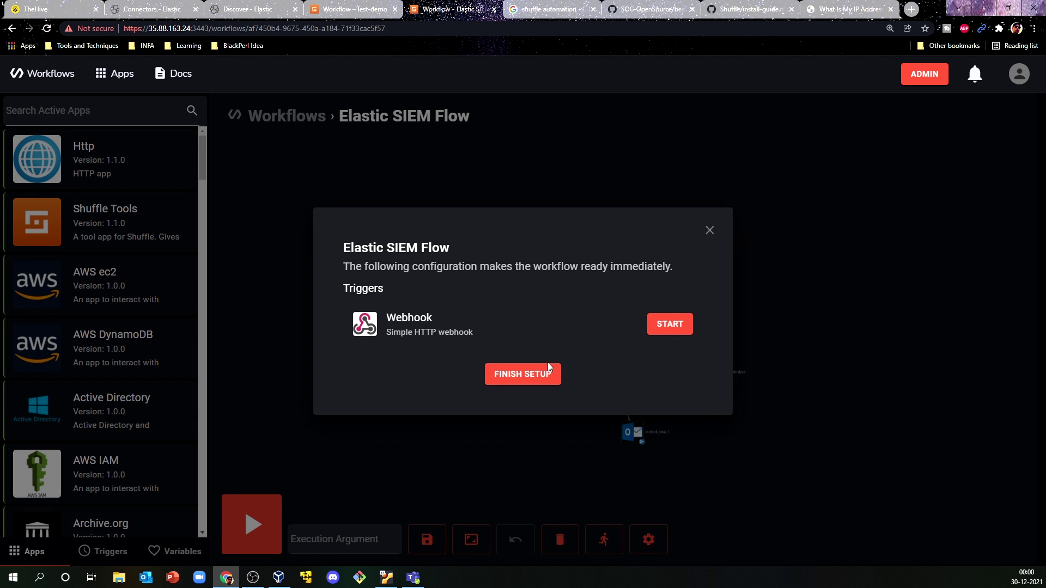
pyautogui.click(704, 234)
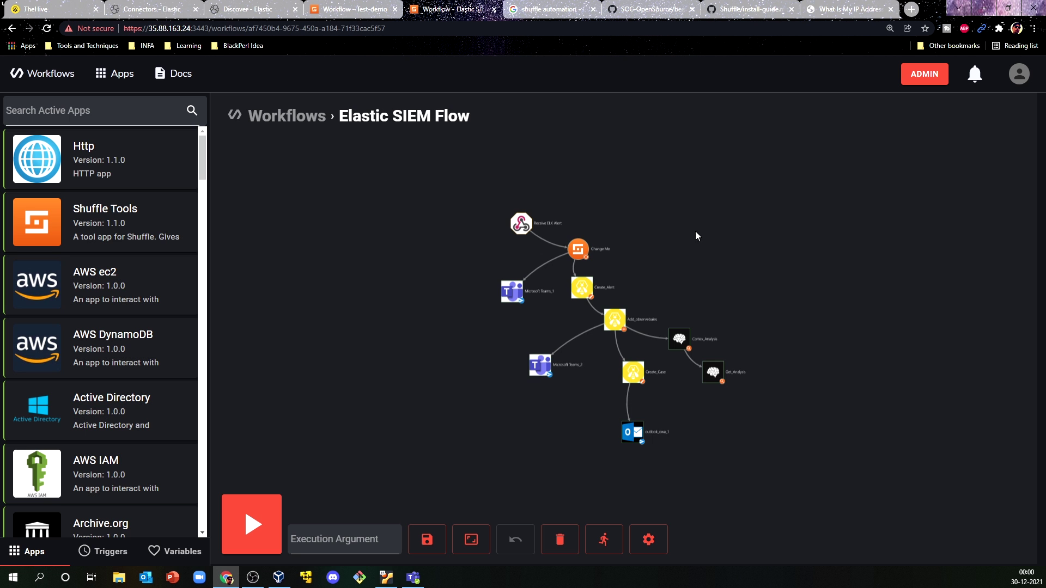
pyautogui.scroll(2, 342, 299)
pyautogui.scroll(1, 343, 298)
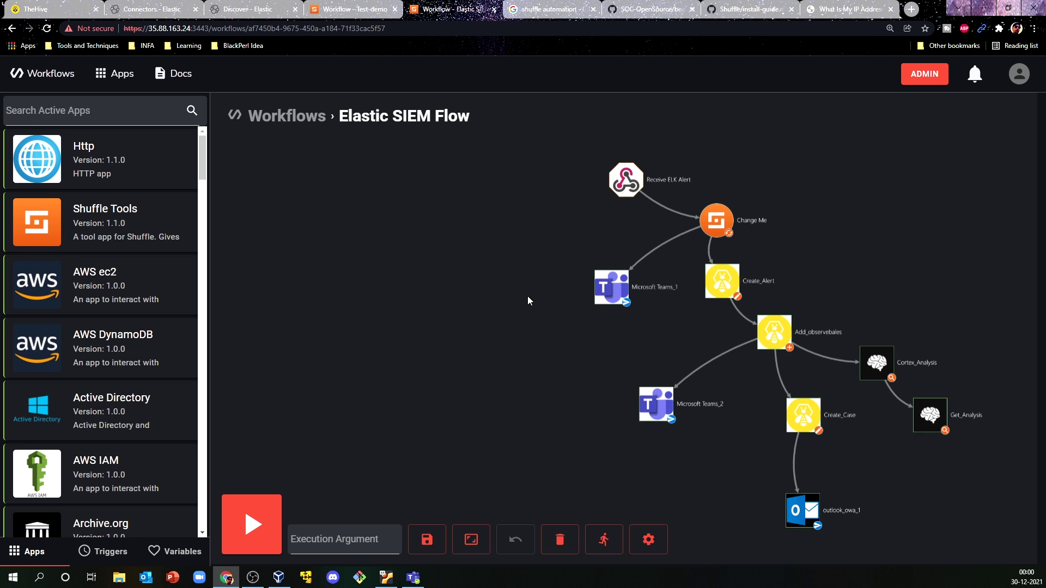
pyautogui.moveTo(656, 202); pyautogui.dragTo(425, 194)
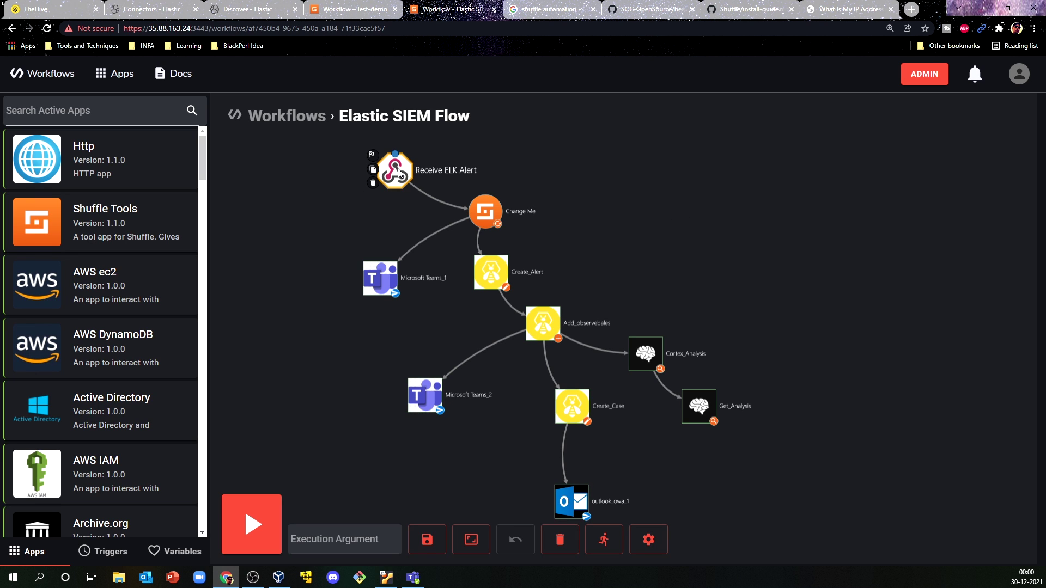
# Inspect the Microsoft Teams_1 node's Send simple text action and its Message template in Elastic SIEM Flow
pyautogui.click(378, 279)
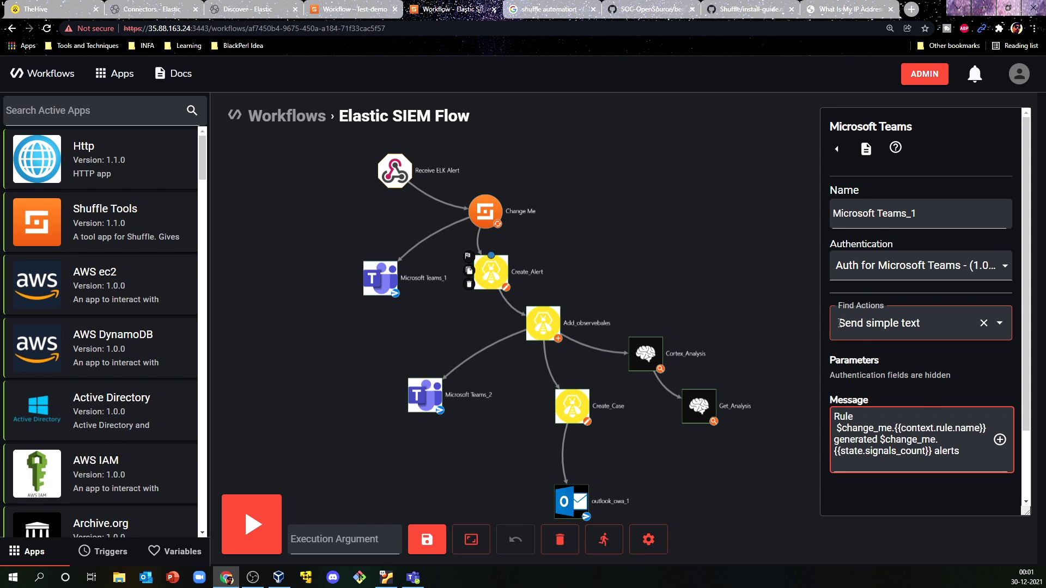
pyautogui.click(864, 324)
pyautogui.click(777, 307)
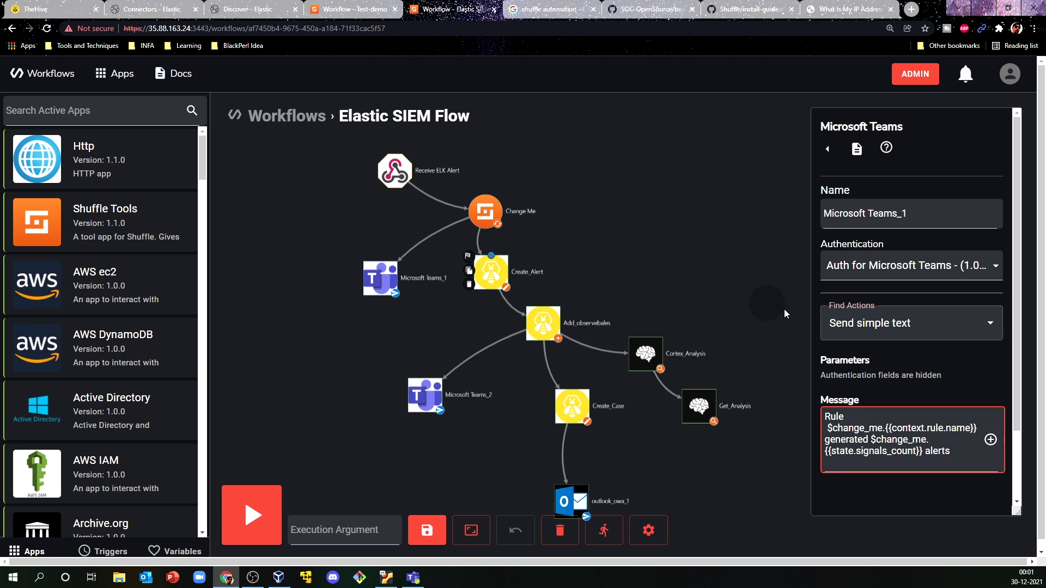
pyautogui.click(381, 278)
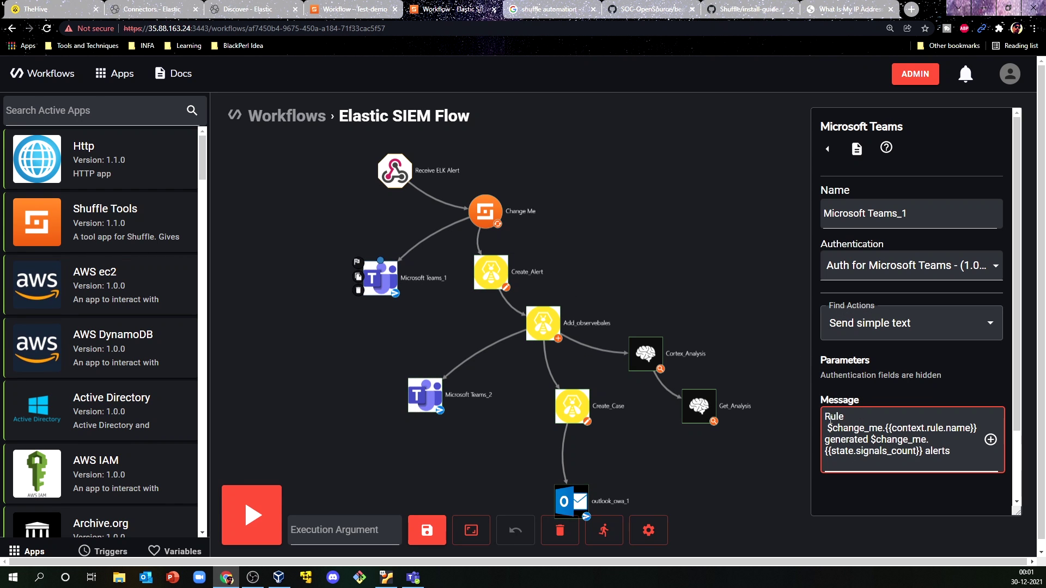
pyautogui.click(826, 416)
# Switch to Microsoft Teams and compare the latest ELK SIEM Alerts post with the Microsoft Teams_1 node's Message template in Elastic SIEM Flow
pyautogui.click(387, 577)
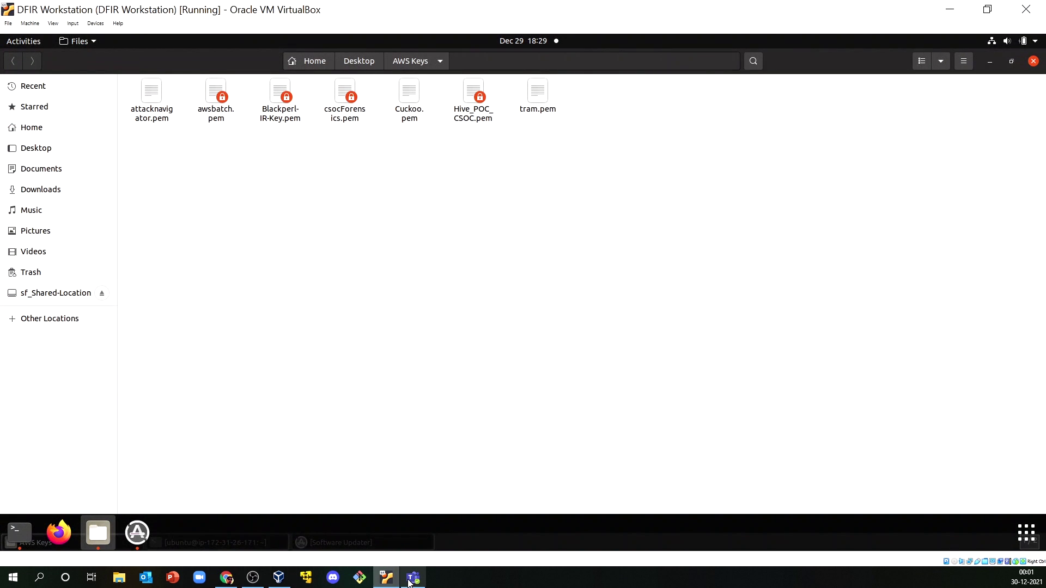
pyautogui.click(410, 579)
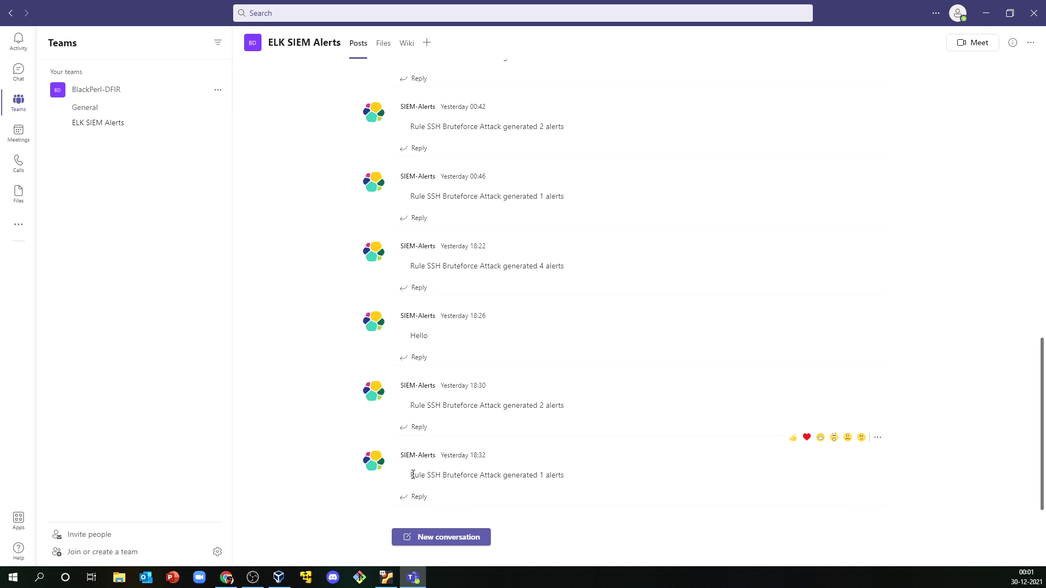
pyautogui.moveTo(428, 474); pyautogui.dragTo(552, 476)
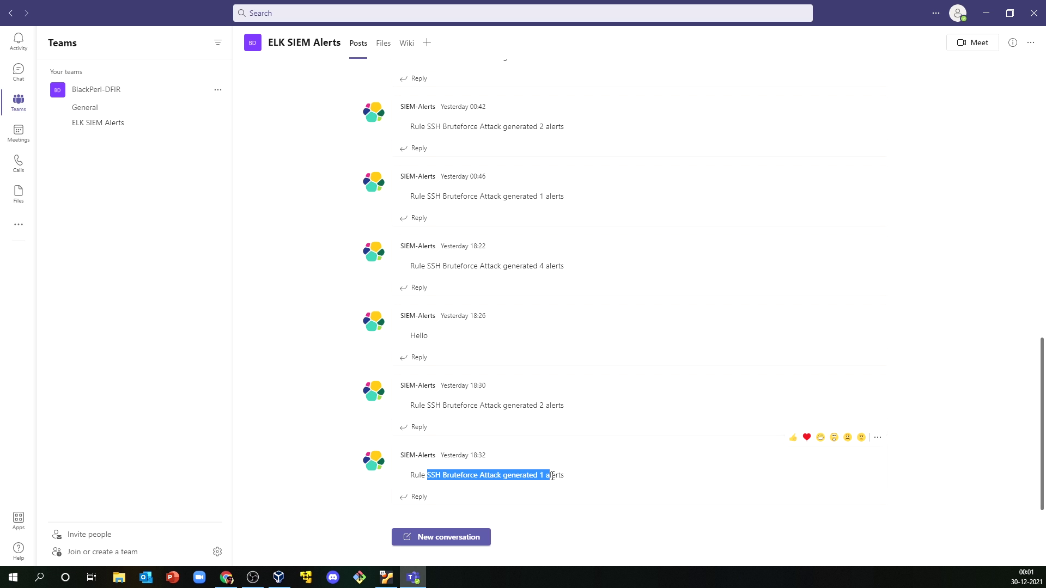
pyautogui.click(569, 480)
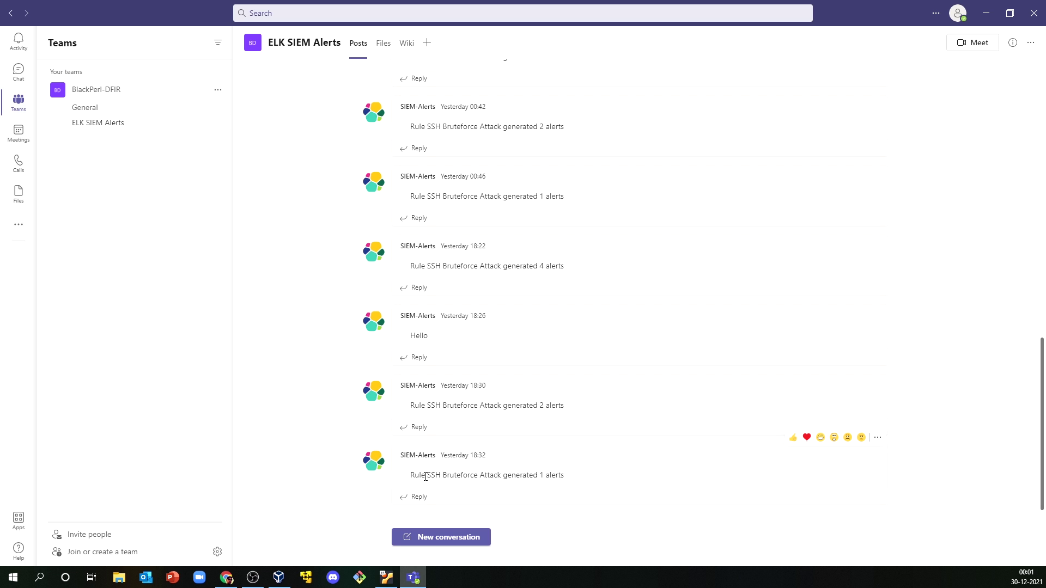
pyautogui.moveTo(426, 477); pyautogui.dragTo(485, 477)
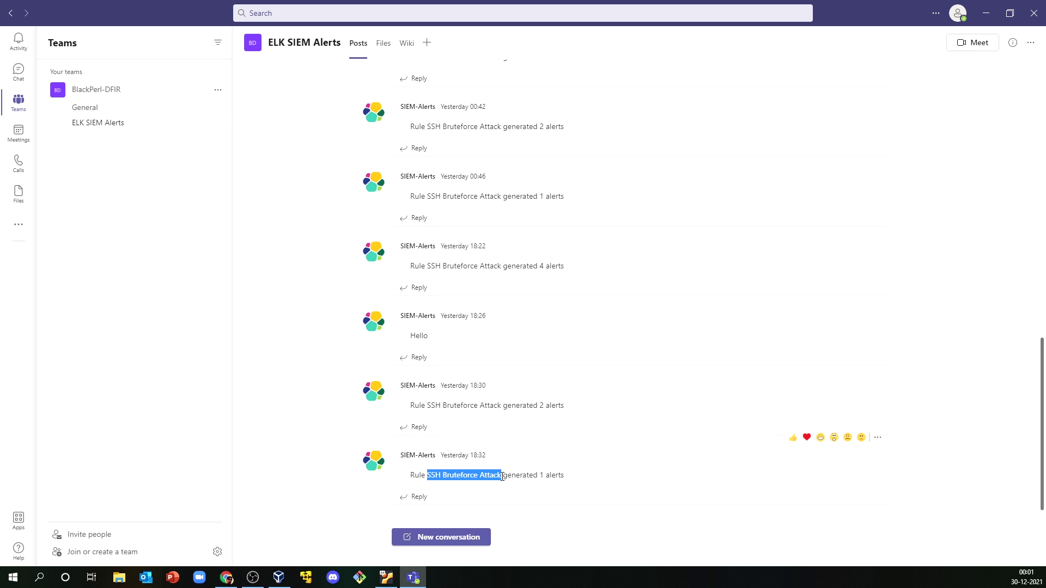
pyautogui.click(503, 476)
pyautogui.moveTo(511, 478); pyautogui.dragTo(564, 473)
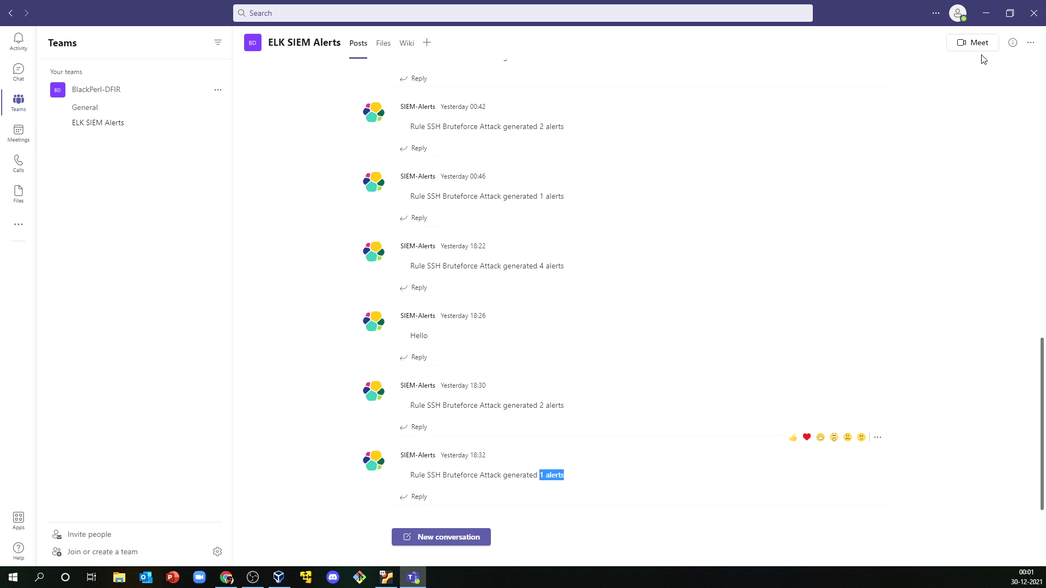
pyautogui.click(986, 13)
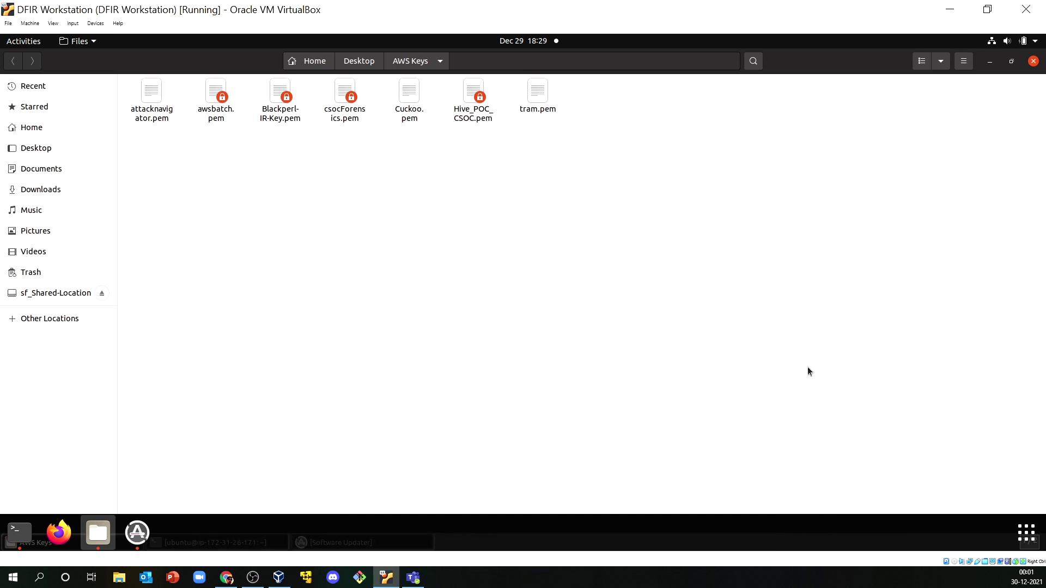
pyautogui.click(951, 8)
pyautogui.moveTo(829, 427); pyautogui.dragTo(871, 428)
pyautogui.click(883, 428)
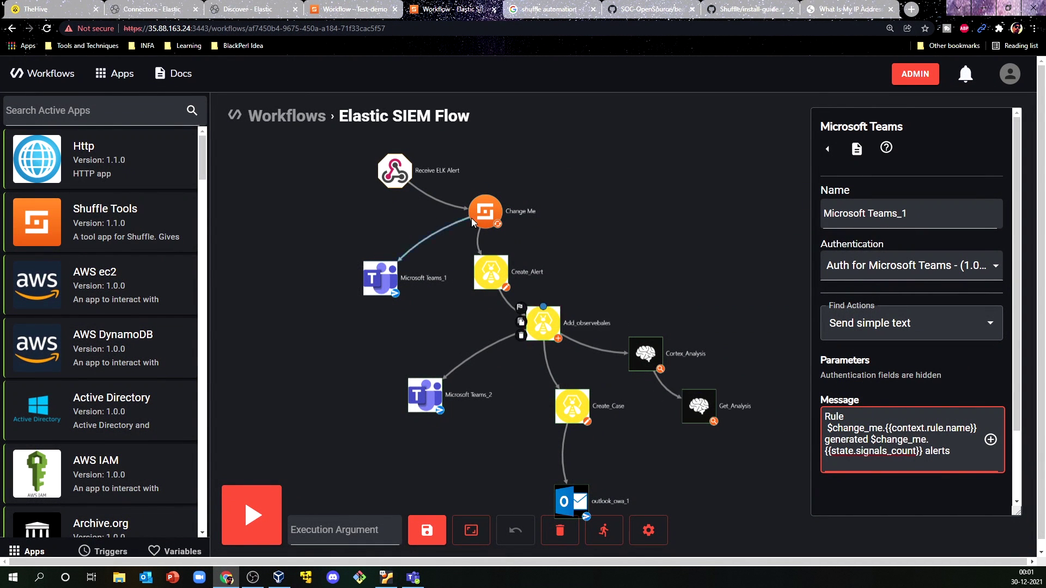
# Replace the Microsoft Teams_1 node's Message in Elastic SIEM Flow with "Rule $change_me.{{context.rule.name}}", using the Change Me variable
pyautogui.moveTo(965, 457); pyautogui.dragTo(815, 417)
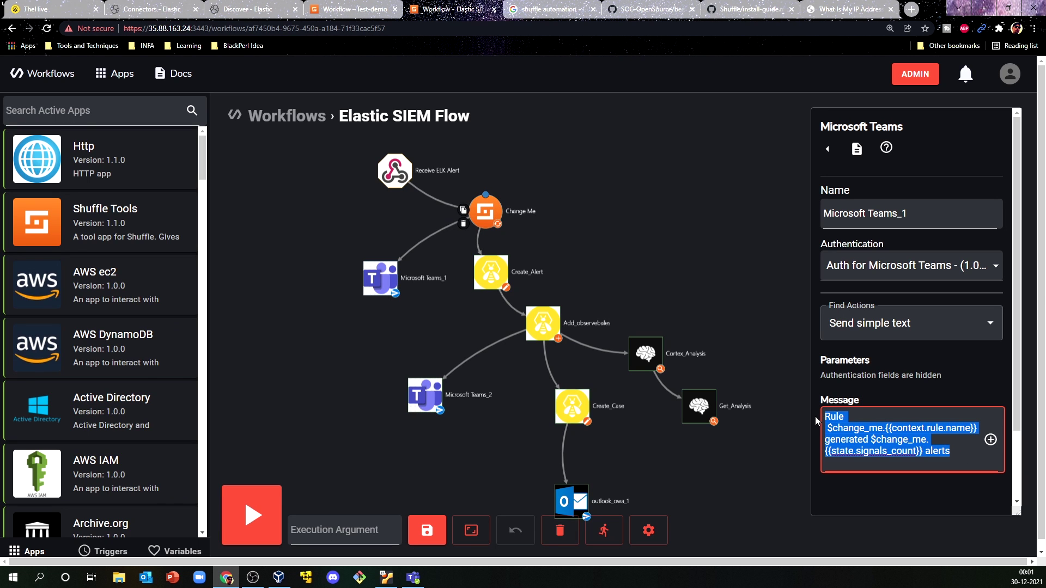
pyautogui.press('BackSpace')
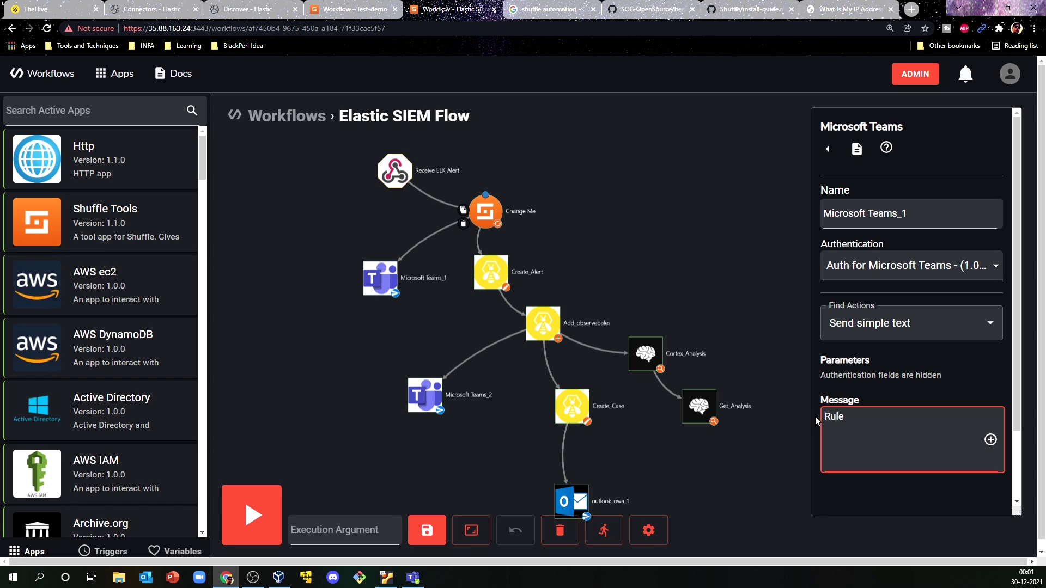
pyautogui.click(991, 440)
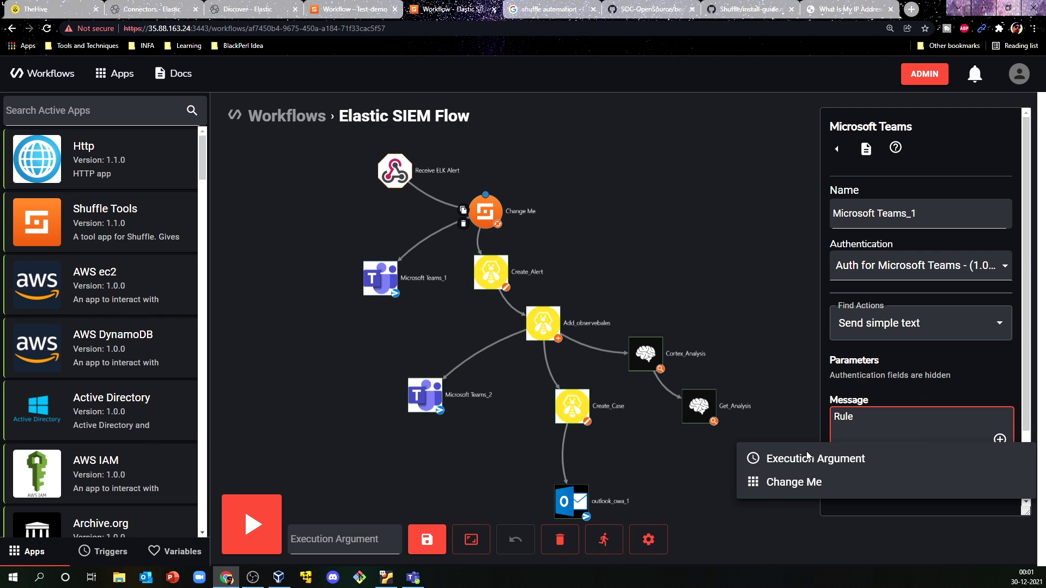
pyautogui.click(805, 487)
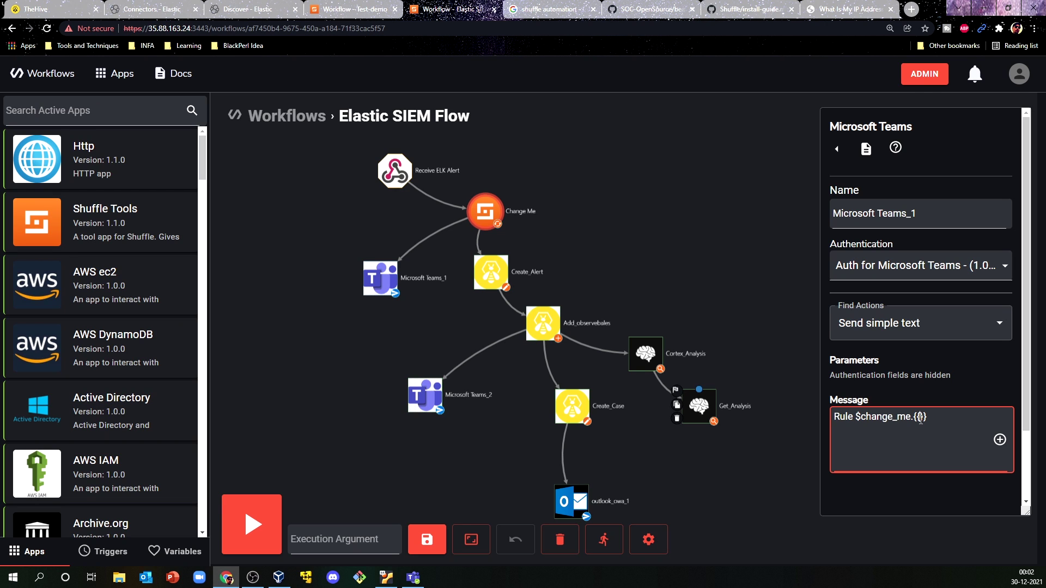
pyautogui.write('context.rule.name')
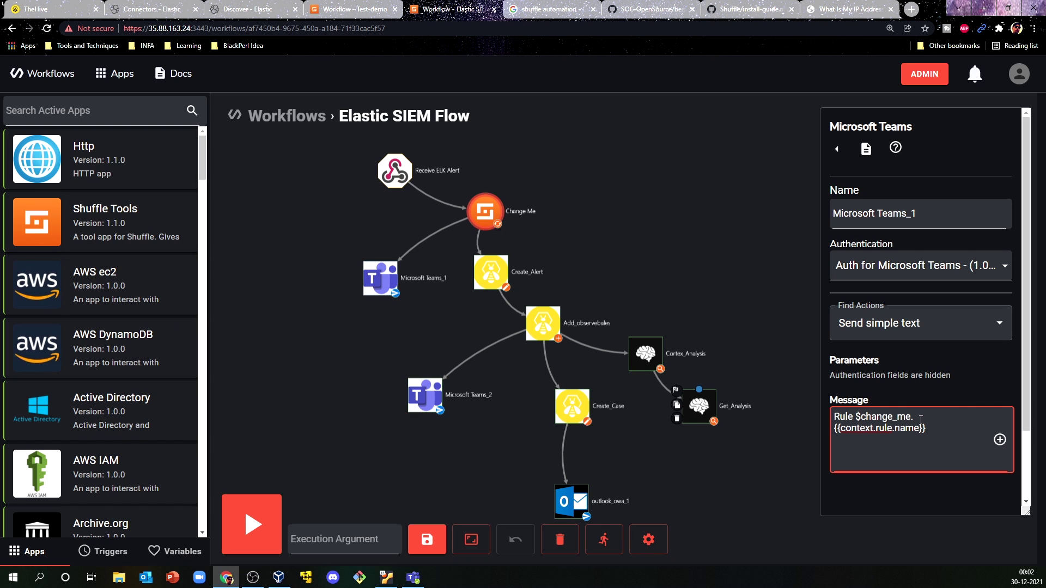
pyautogui.moveTo(836, 418); pyautogui.dragTo(911, 410)
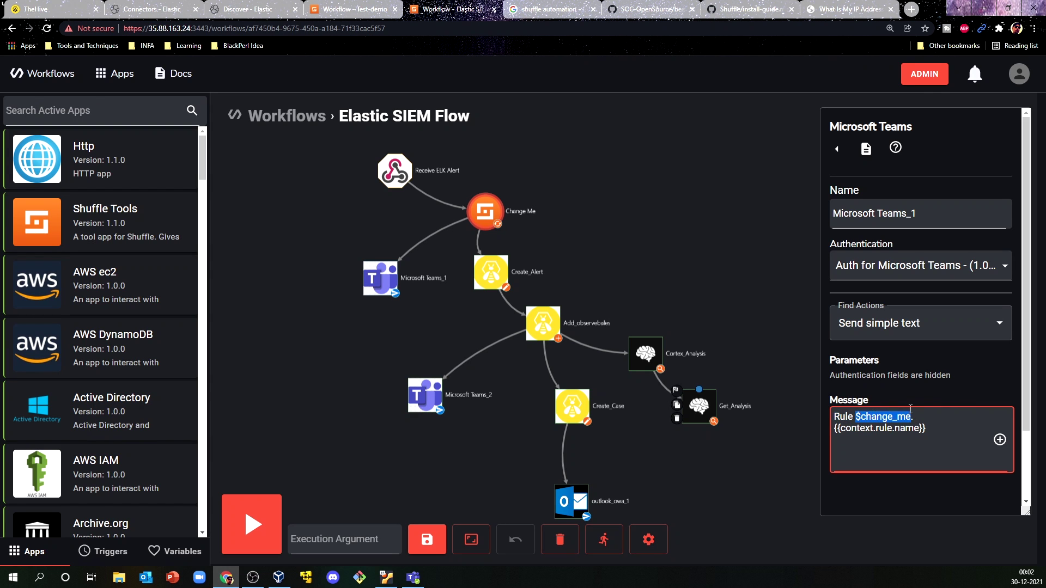
pyautogui.moveTo(841, 429); pyautogui.dragTo(919, 417)
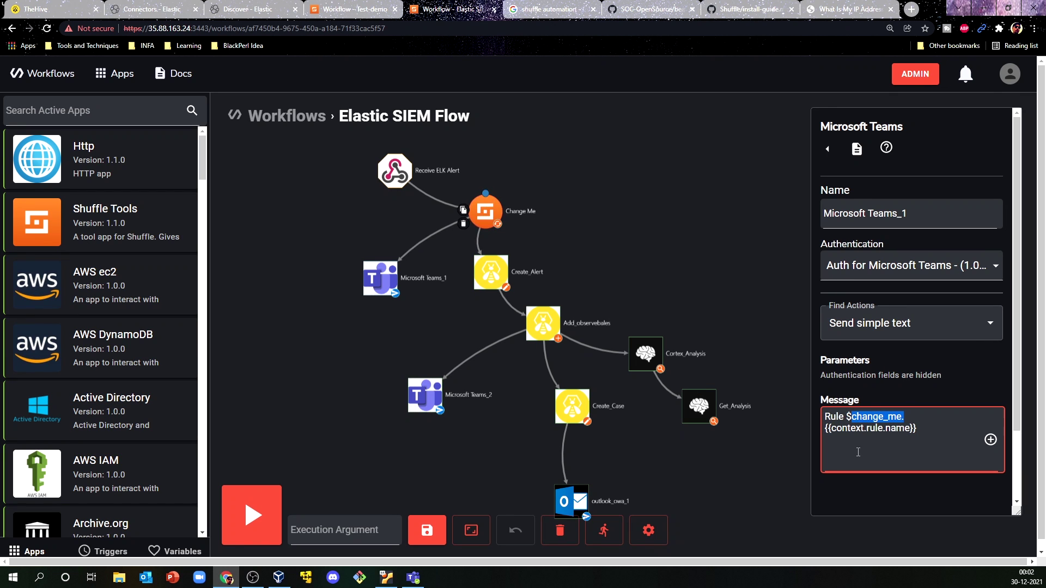
pyautogui.moveTo(832, 429); pyautogui.dragTo(894, 426)
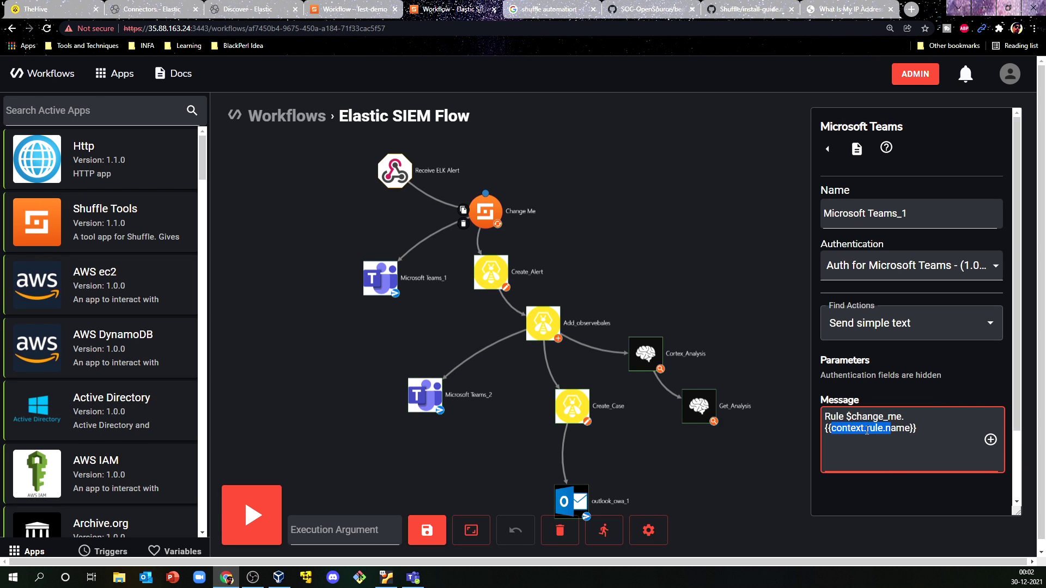
# Extend the Microsoft Teams_1 Message with "generated $change_me.{{context.alert.numbers}}", using the Change Me variable again
pyautogui.click(935, 430)
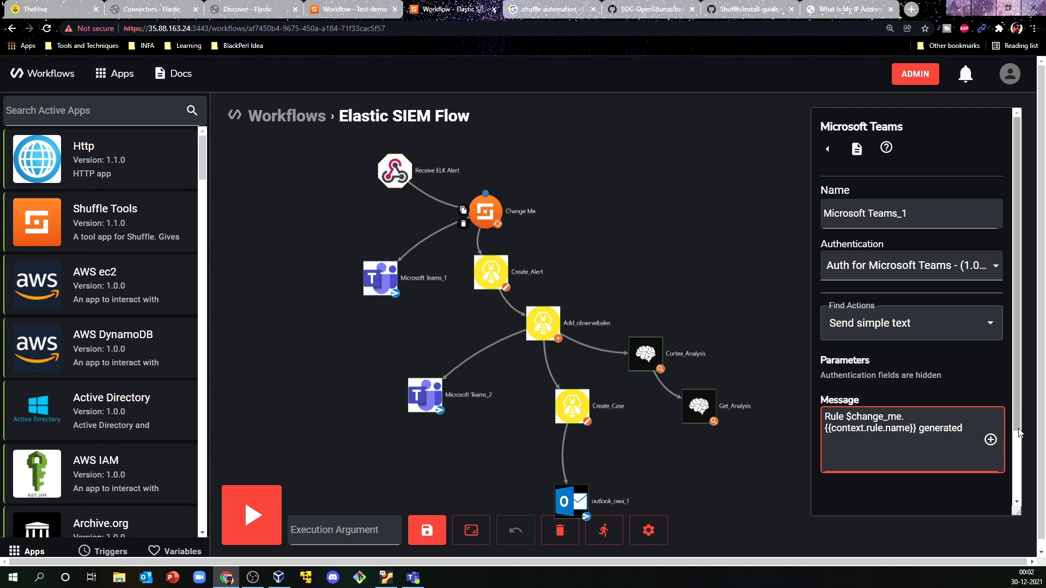
pyautogui.click(991, 439)
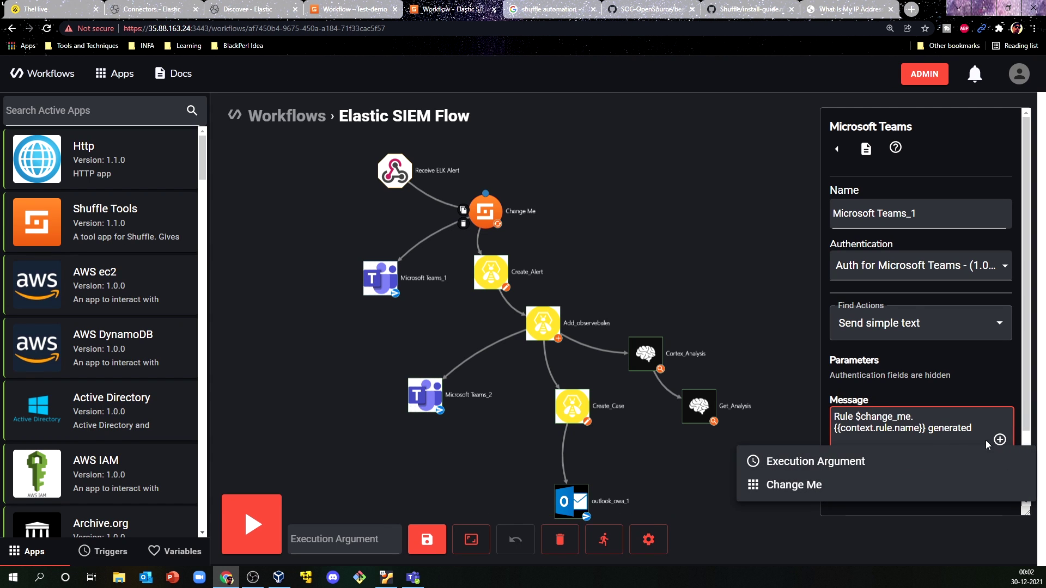
pyautogui.click(793, 485)
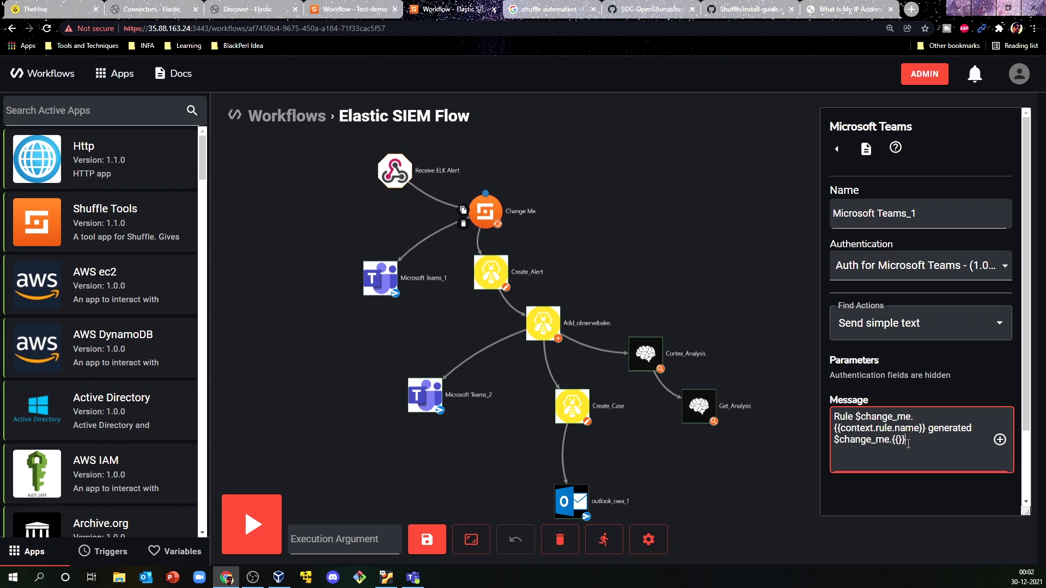
pyautogui.write('context.alert.numbers')
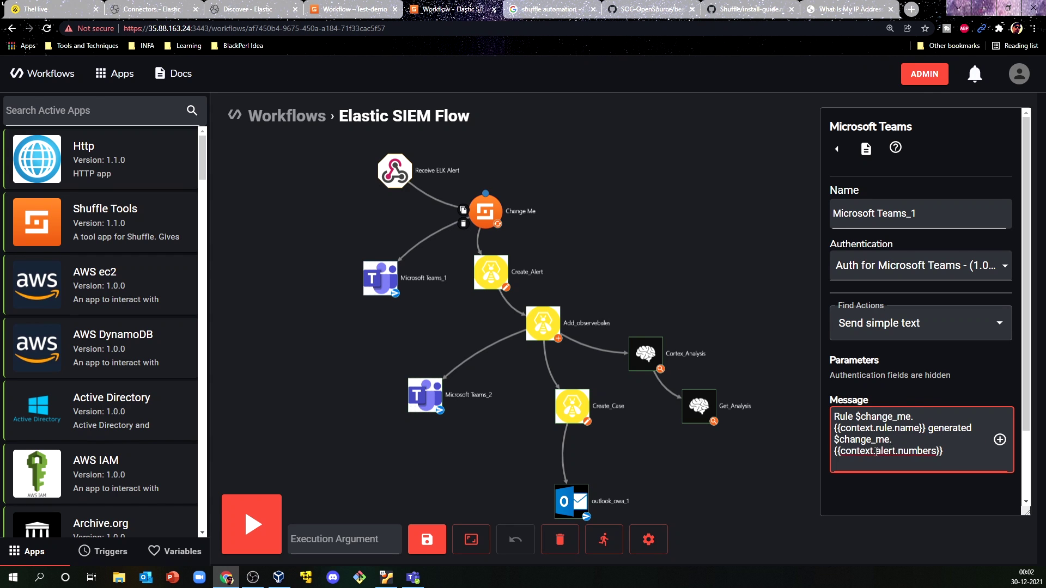
pyautogui.moveTo(875, 451); pyautogui.dragTo(938, 454)
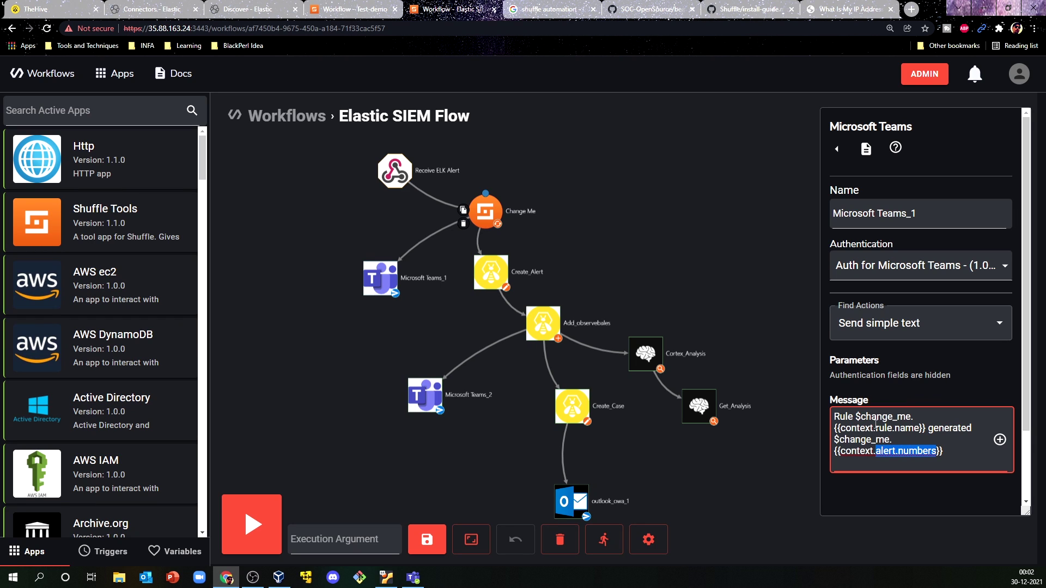
pyautogui.moveTo(876, 427); pyautogui.dragTo(907, 428)
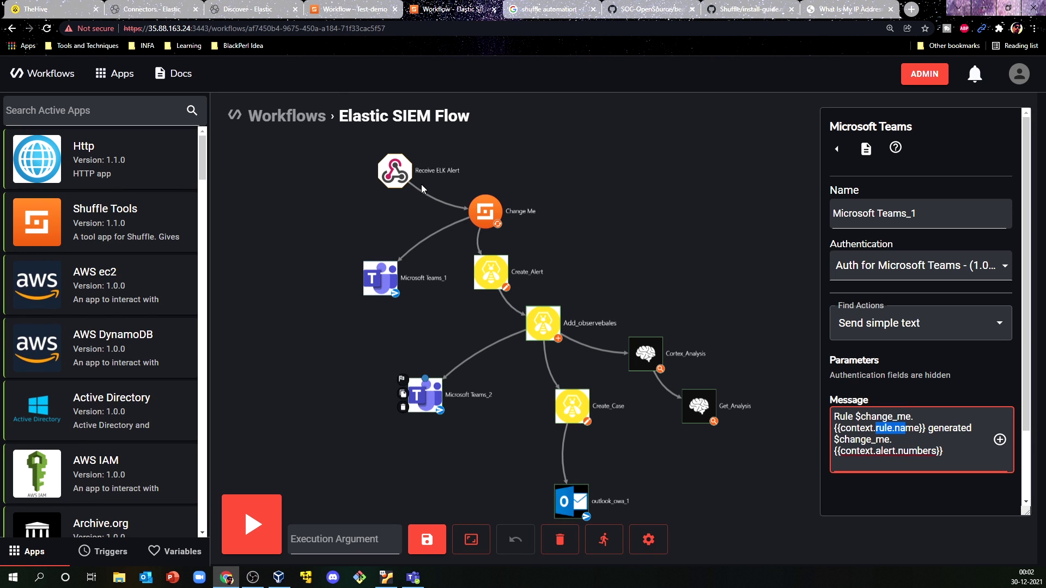
# Switch to Elastic, leave the Shuffle connector's editor, and view the alert list in the Security section
pyautogui.click(391, 179)
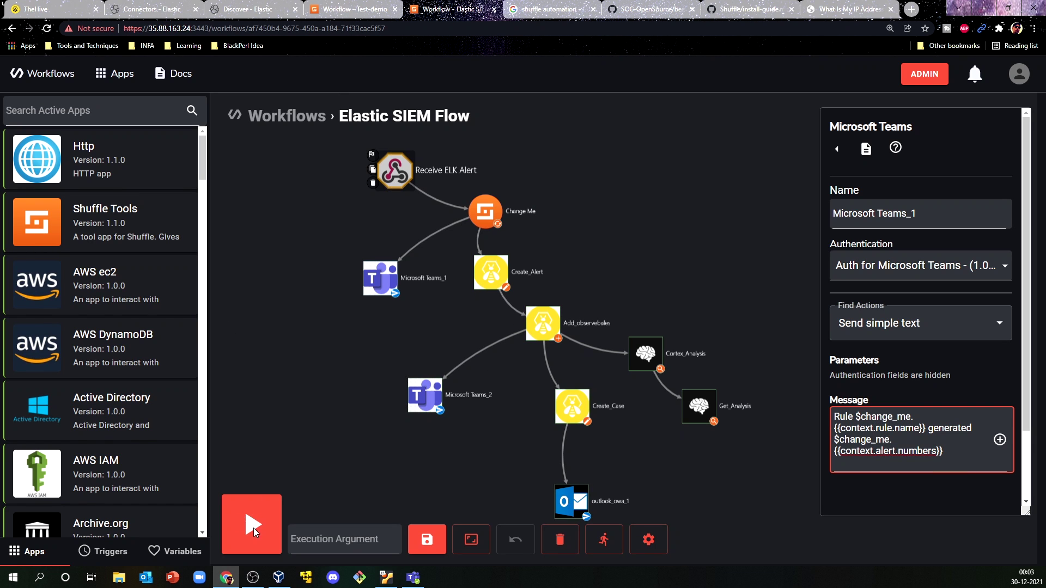
pyautogui.click(140, 9)
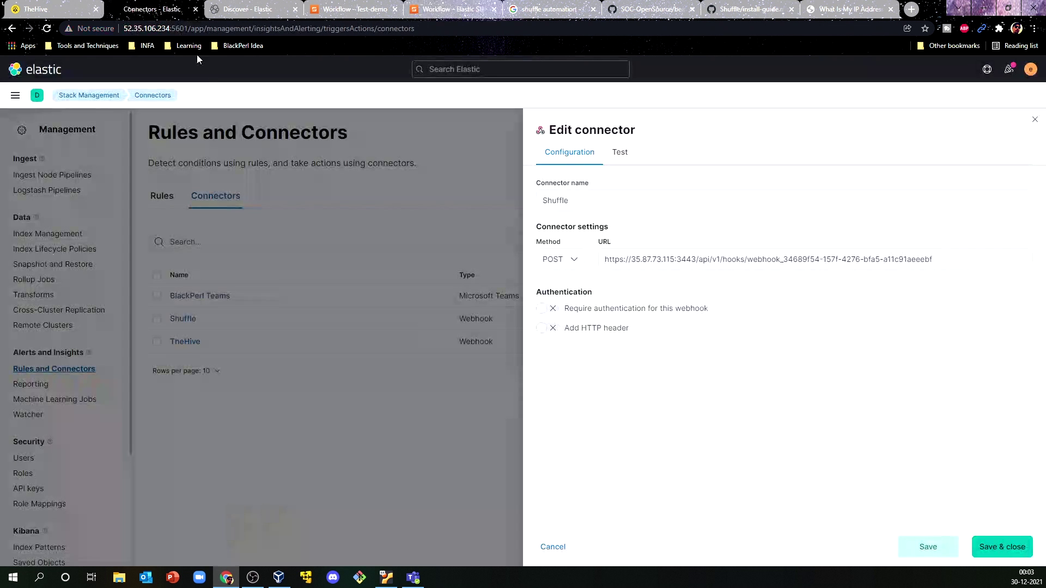
pyautogui.click(469, 417)
pyautogui.click(261, 13)
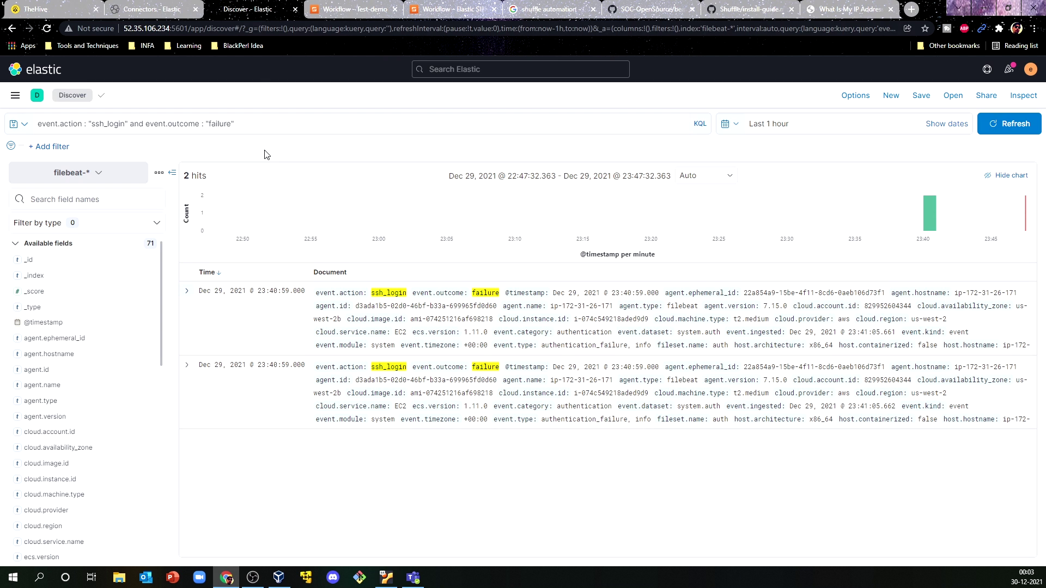
pyautogui.click(154, 11)
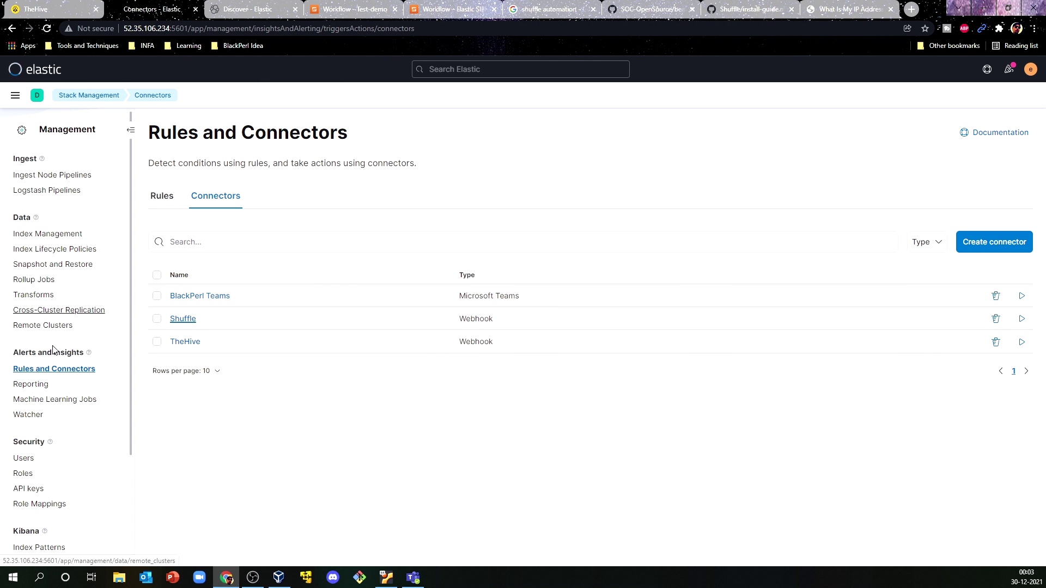
pyautogui.scroll(-3, 65, 436)
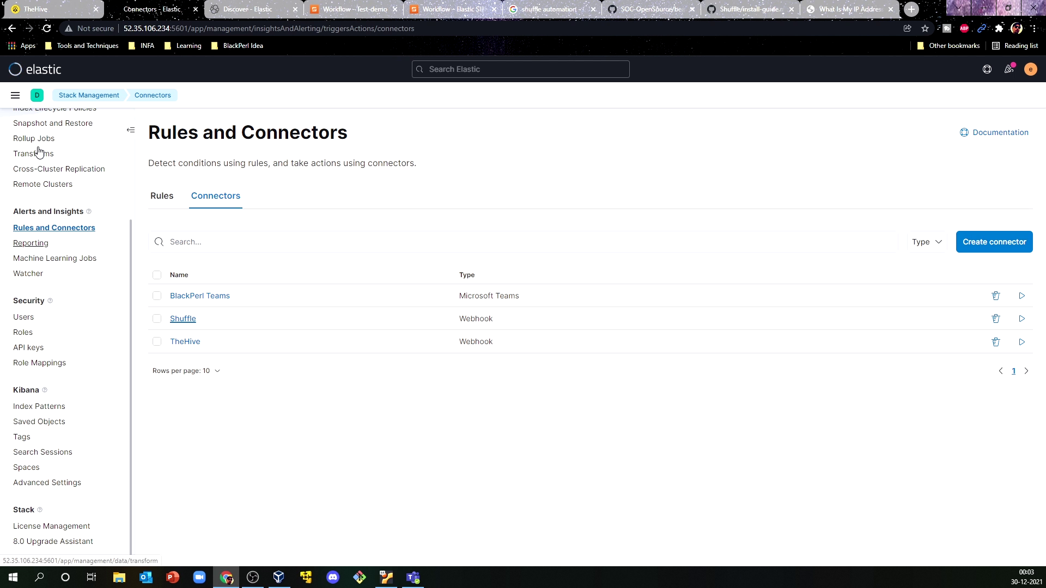
pyautogui.click(15, 95)
pyautogui.scroll(-5, 47, 436)
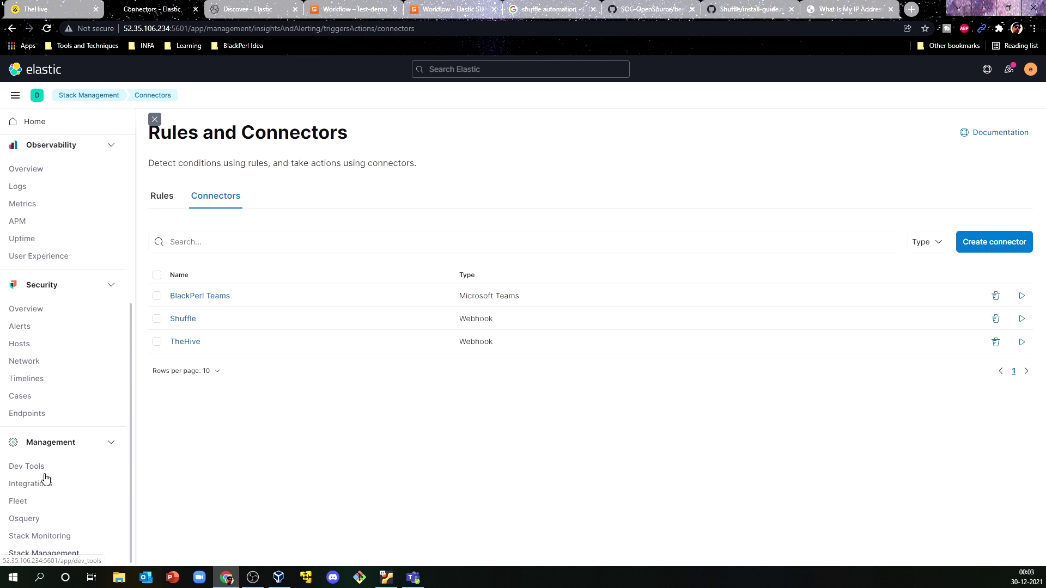
pyautogui.click(30, 330)
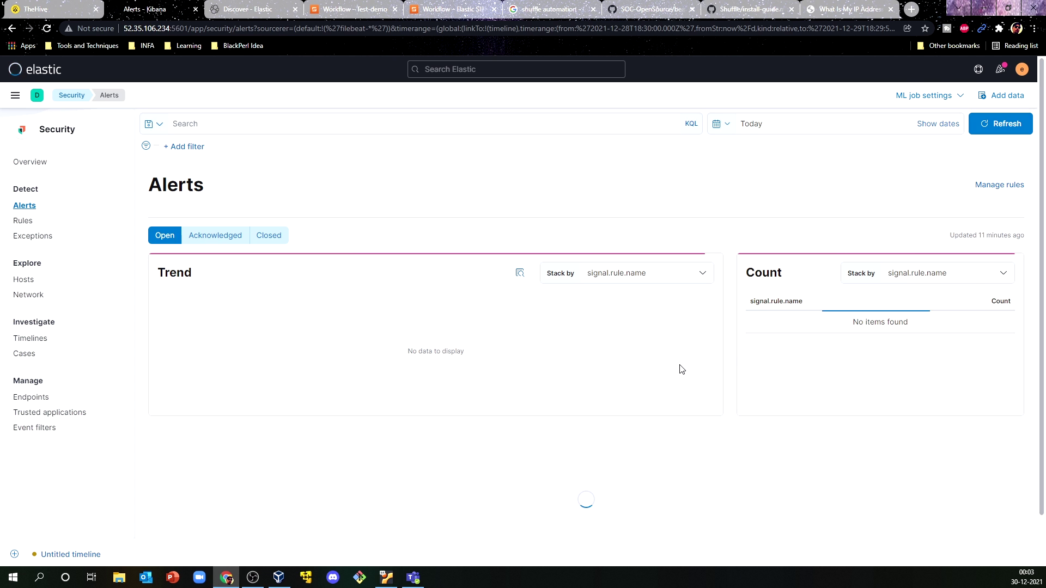
pyautogui.scroll(-2, 531, 431)
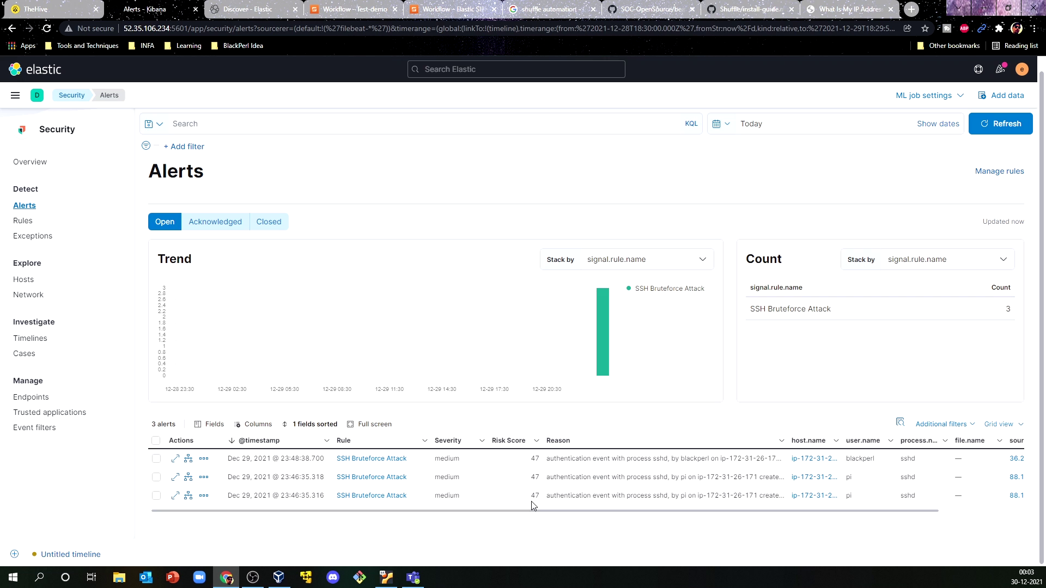
# Open the newest SSH Bruteforce Attack alert's details and examine its field table, down to the kibana.alert fields
pyautogui.click(177, 462)
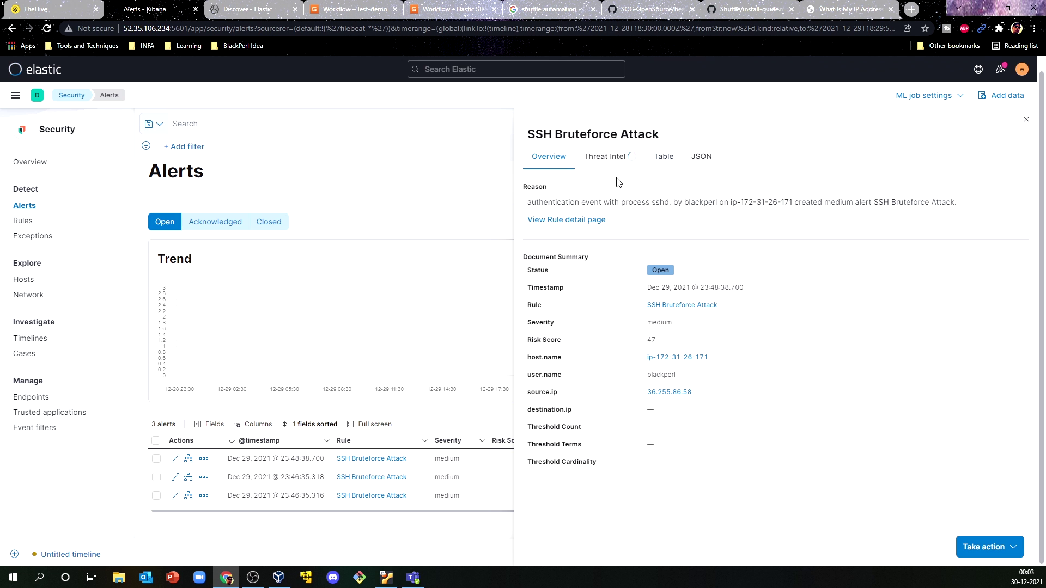
pyautogui.click(664, 164)
pyautogui.scroll(-6, 635, 346)
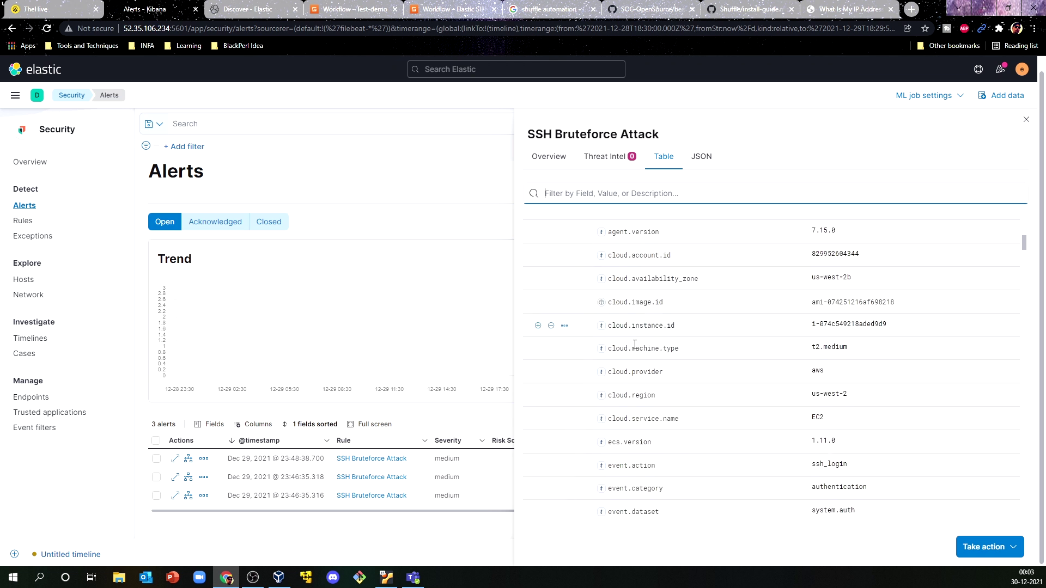
pyautogui.scroll(-5, 635, 346)
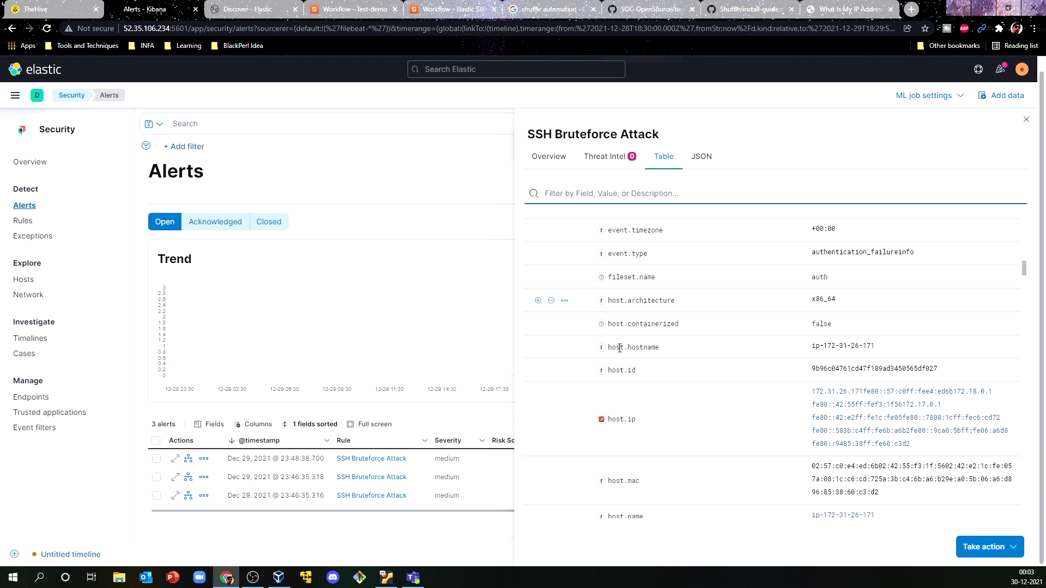
pyautogui.scroll(-3, 647, 359)
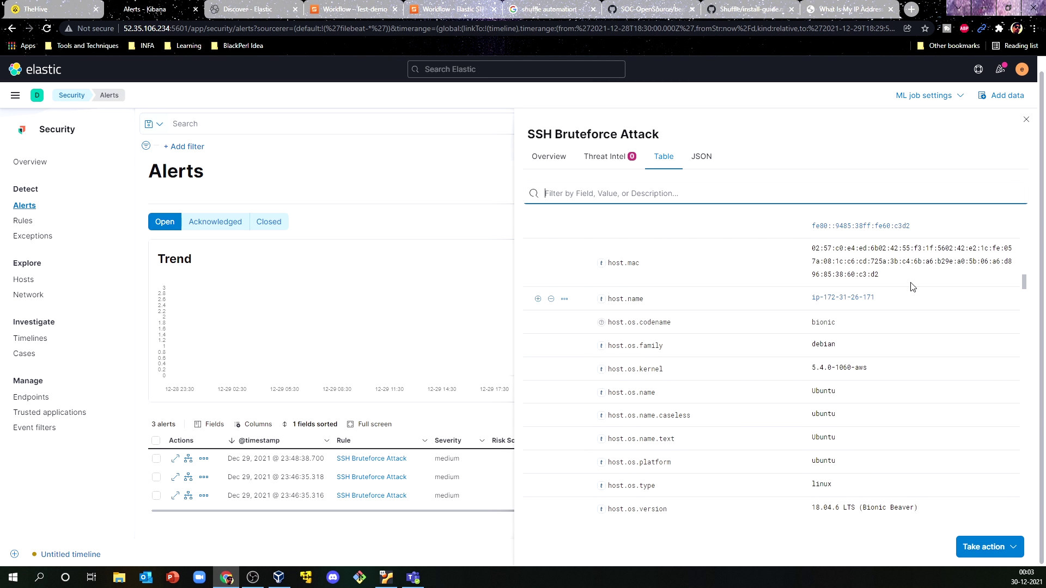
pyautogui.scroll(-10, 675, 257)
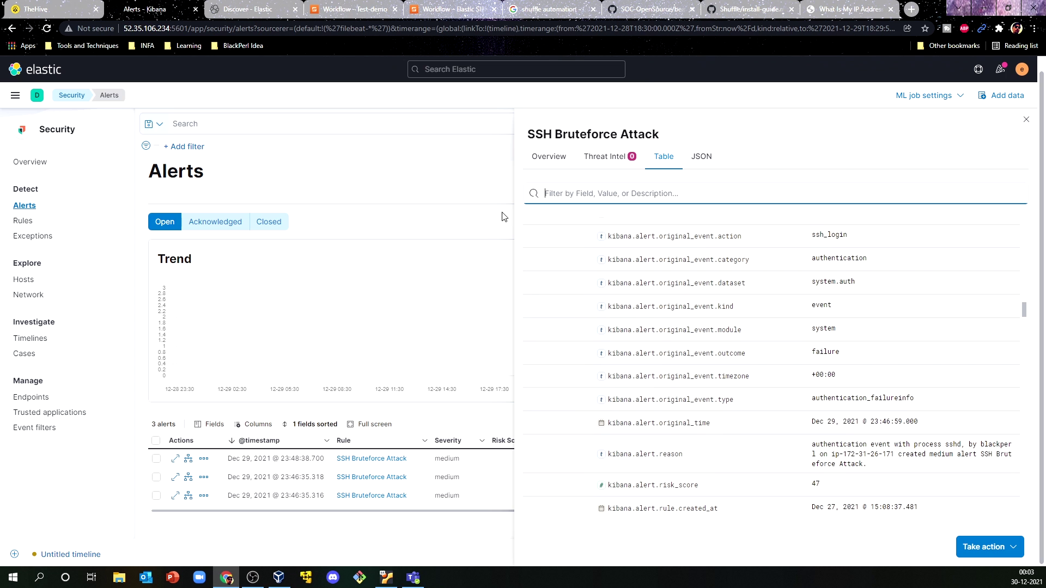
# Compare the Test-demo and Elastic SIEM Flow workflows with the kibana.alert.rule fields in the SSH Bruteforce Attack alert's table
pyautogui.click(375, 7)
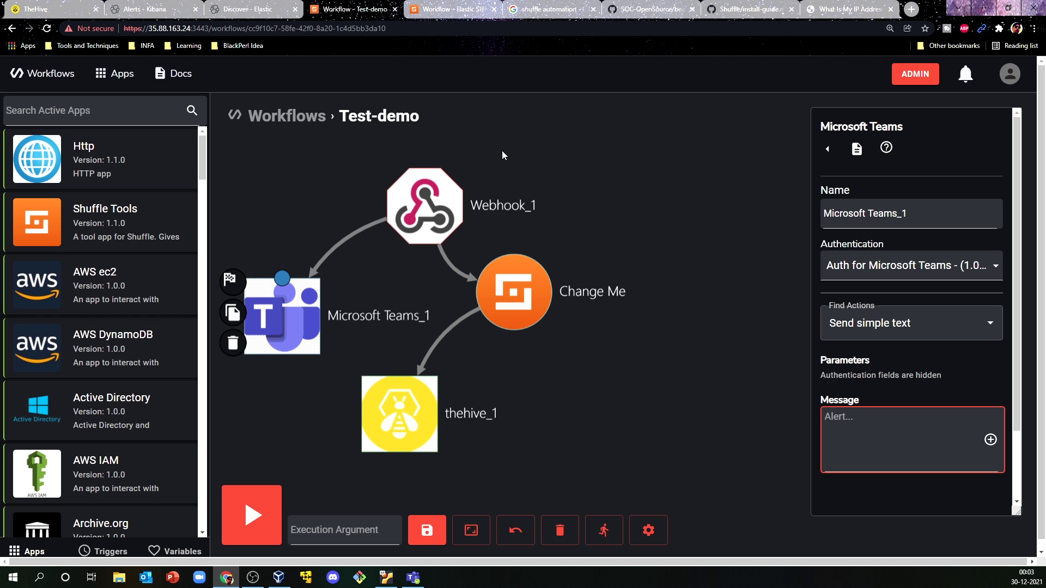
pyautogui.click(464, 8)
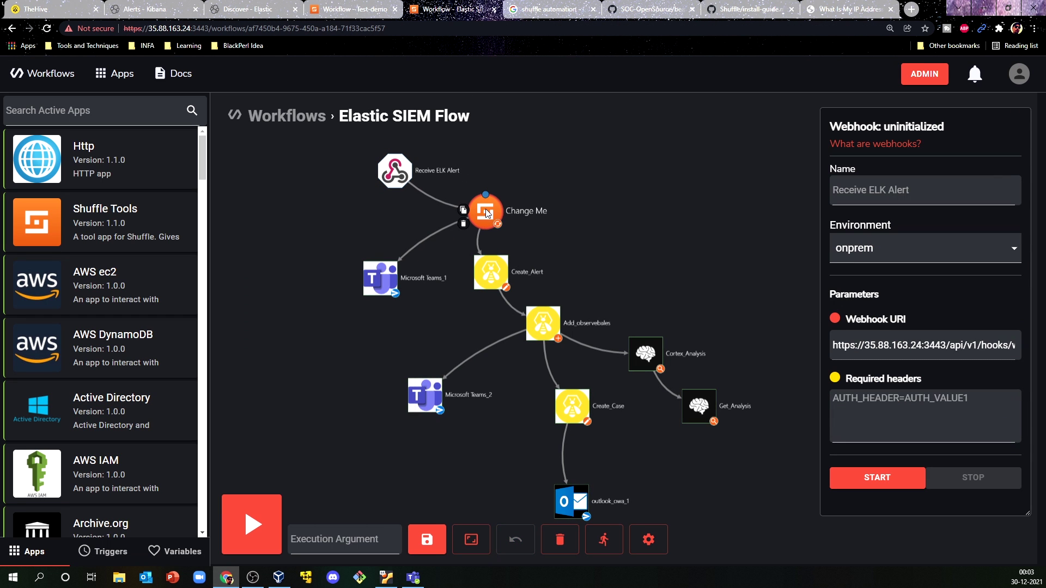
pyautogui.click(145, 8)
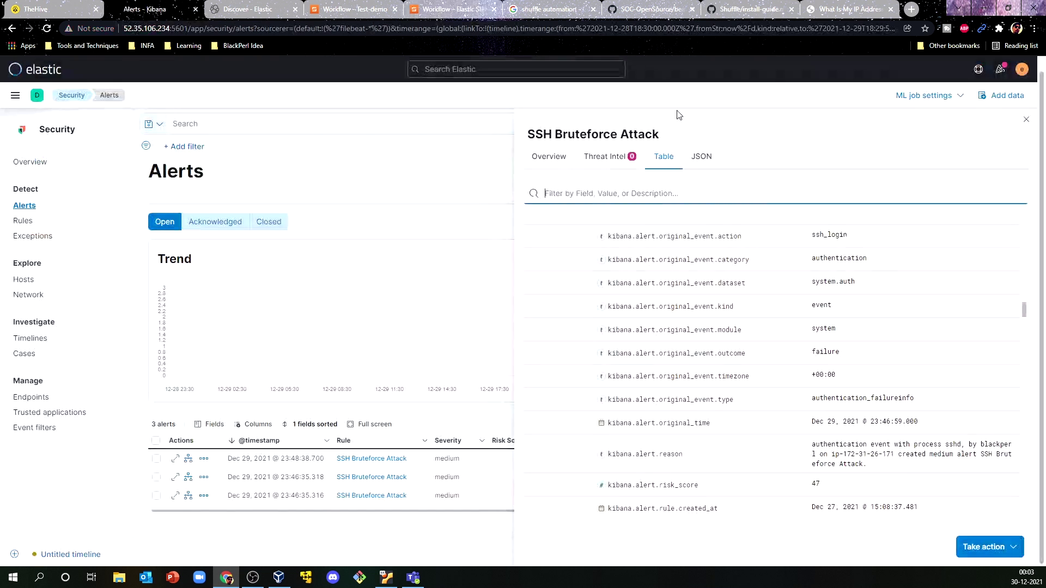
pyautogui.scroll(-3, 677, 433)
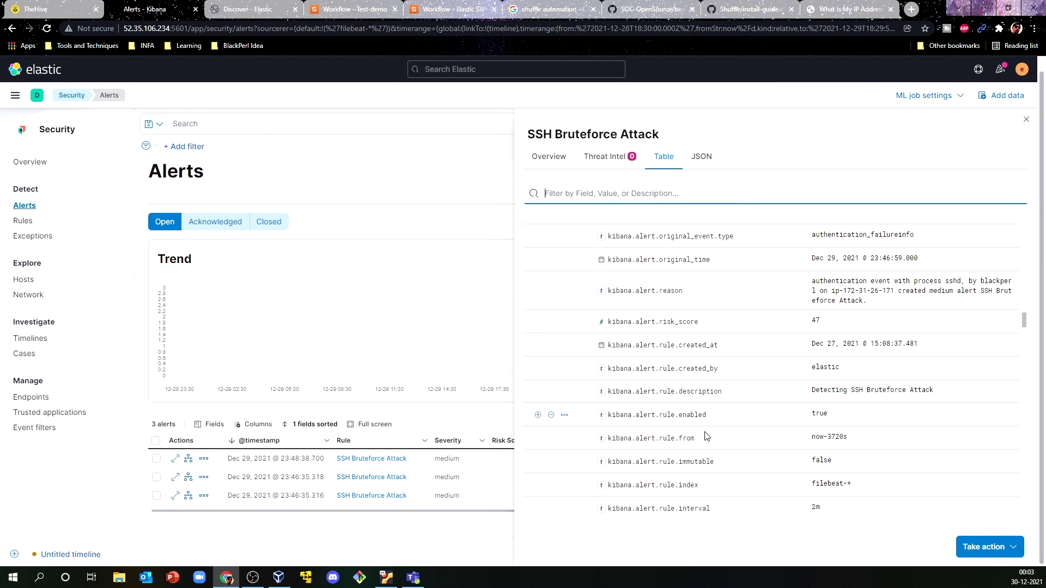
# Return to Elastic SIEM Flow and inspect the Create_Alert node's Type, Source, Sourceref, Title and Description parameters
pyautogui.click(362, 8)
pyautogui.click(446, 8)
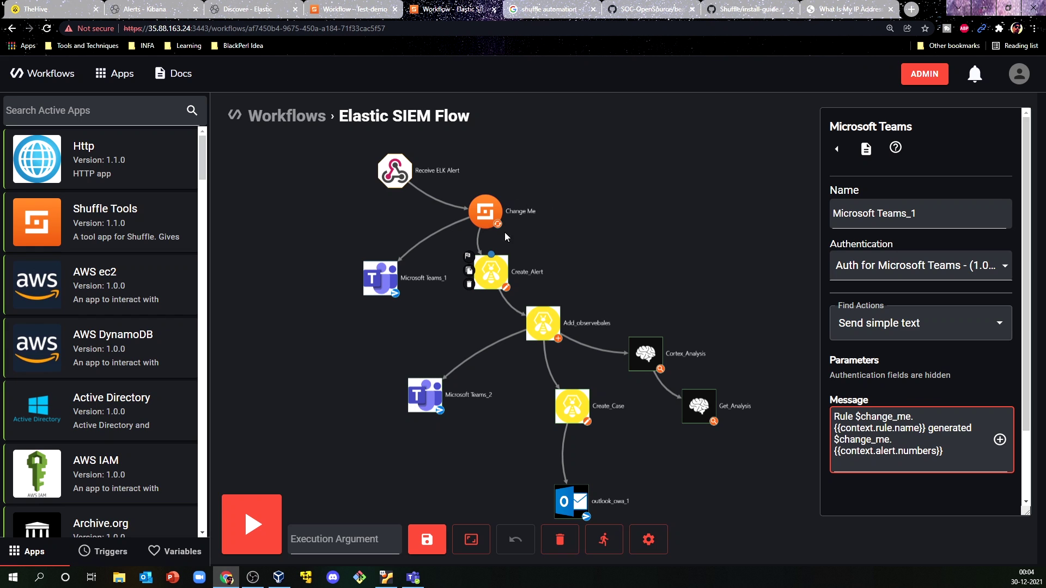
pyautogui.click(490, 274)
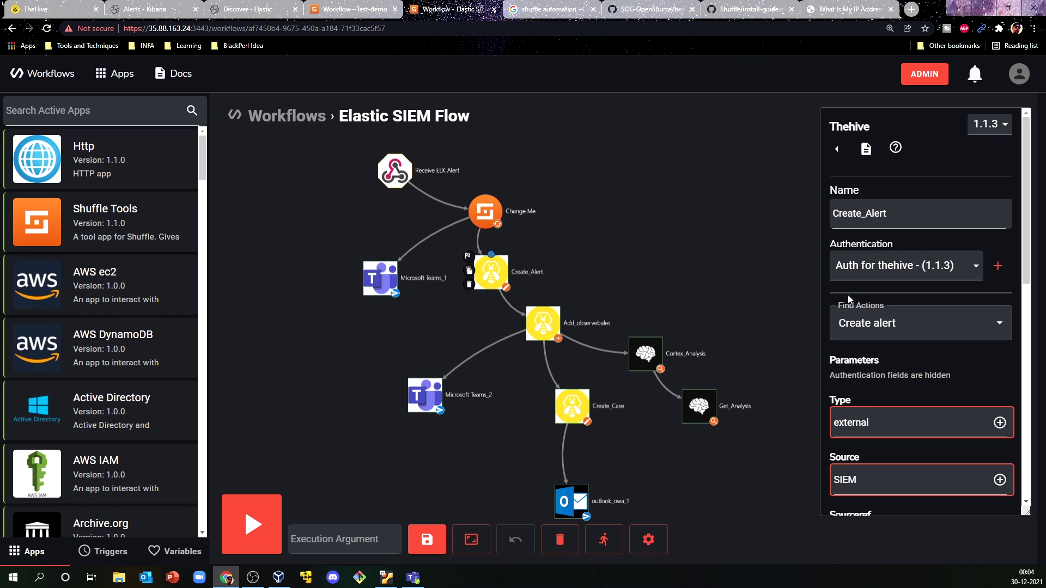
pyautogui.scroll(-3, 956, 404)
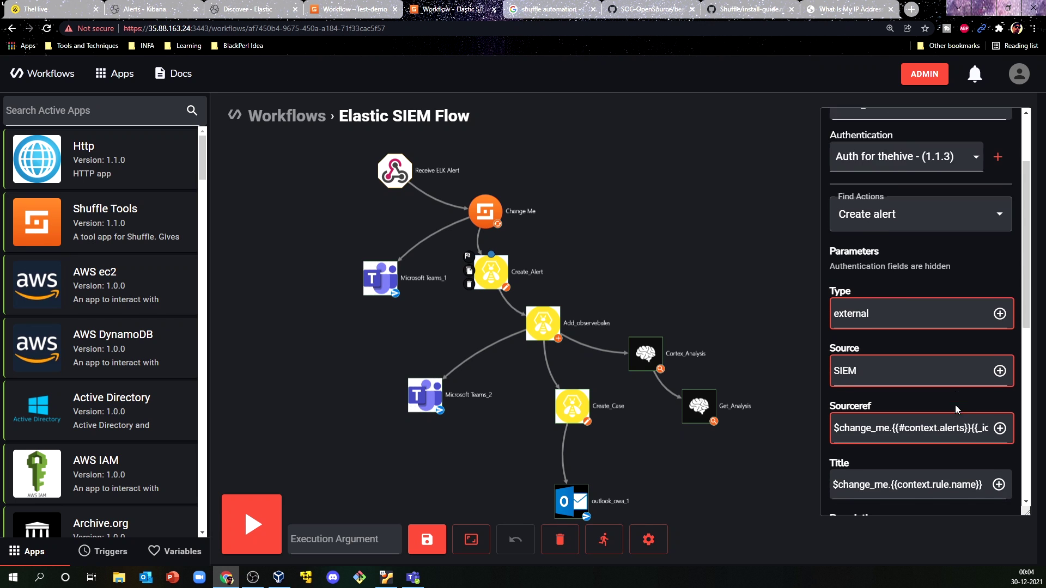
pyautogui.scroll(-1, 849, 315)
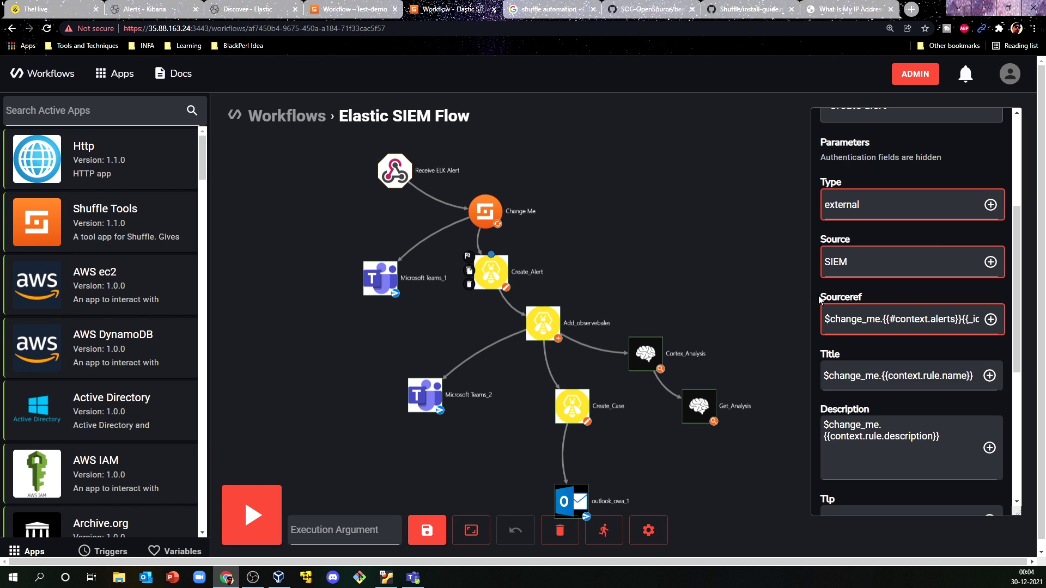
# Examine the full Sourceref expression of the Create_Alert node through to its closing context.alerts tag
pyautogui.moveTo(820, 299); pyautogui.dragTo(866, 299)
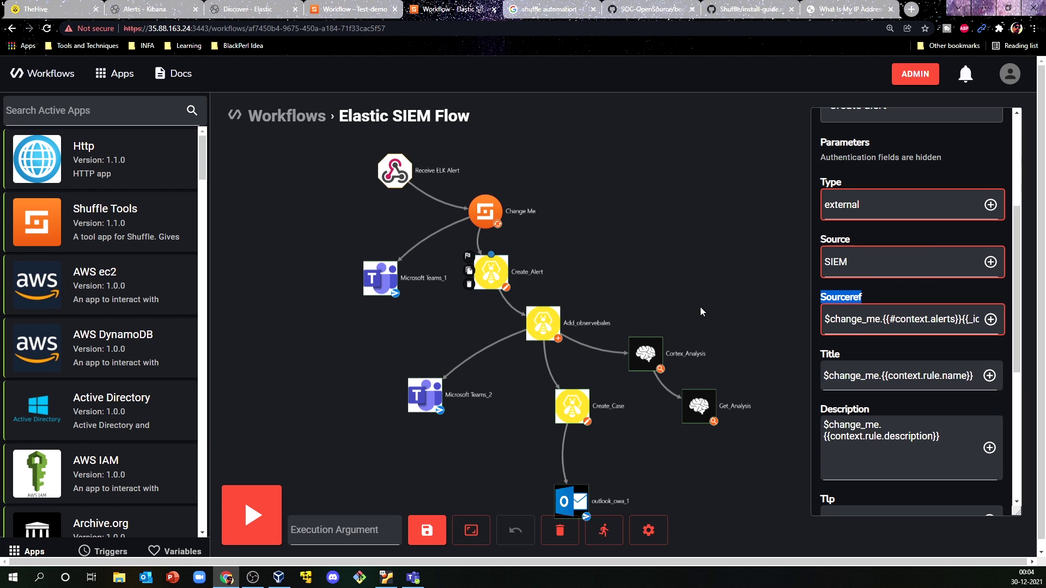
pyautogui.click(894, 320)
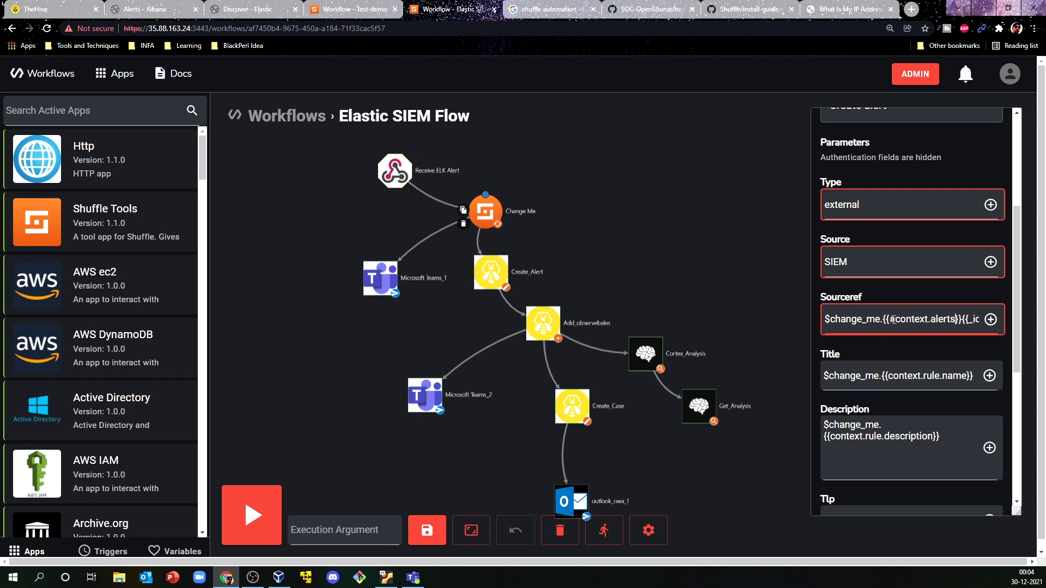
pyautogui.press('Right')
pyautogui.press('Right')
pyautogui.press('Right')
pyautogui.press('Right')
pyautogui.press('Right')
pyautogui.press('Right')
pyautogui.press('Right')
pyautogui.press('Right')
pyautogui.press('Right')
pyautogui.press('Right')
pyautogui.press('Right')
pyautogui.press('Right')
pyautogui.press('Right')
pyautogui.press('Right')
pyautogui.press('Right')
pyautogui.press('Right')
pyautogui.press('Right')
pyautogui.press('Right')
pyautogui.press('Right')
pyautogui.press('Right')
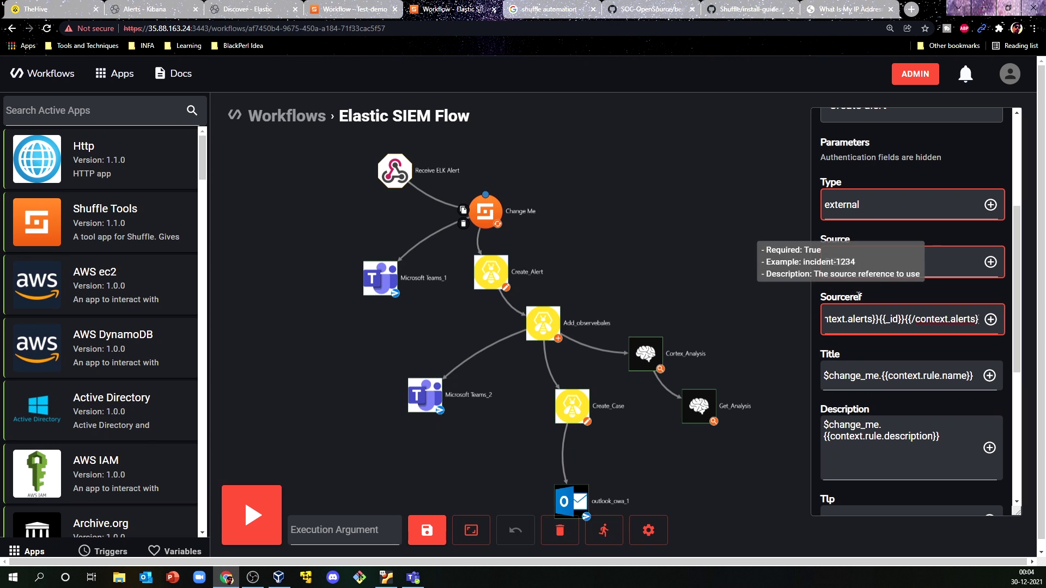
pyautogui.moveTo(865, 299); pyautogui.dragTo(813, 296)
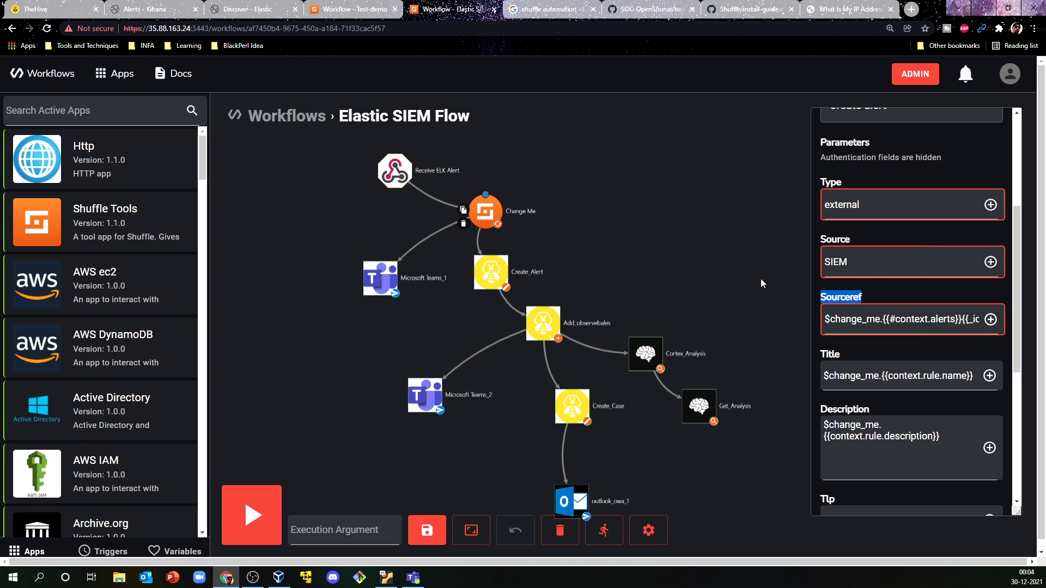
pyautogui.click(761, 278)
# Switch to TheHive and review the Reference values of the SSH Bruteforce Attack alerts in the alert list
pyautogui.click(54, 5)
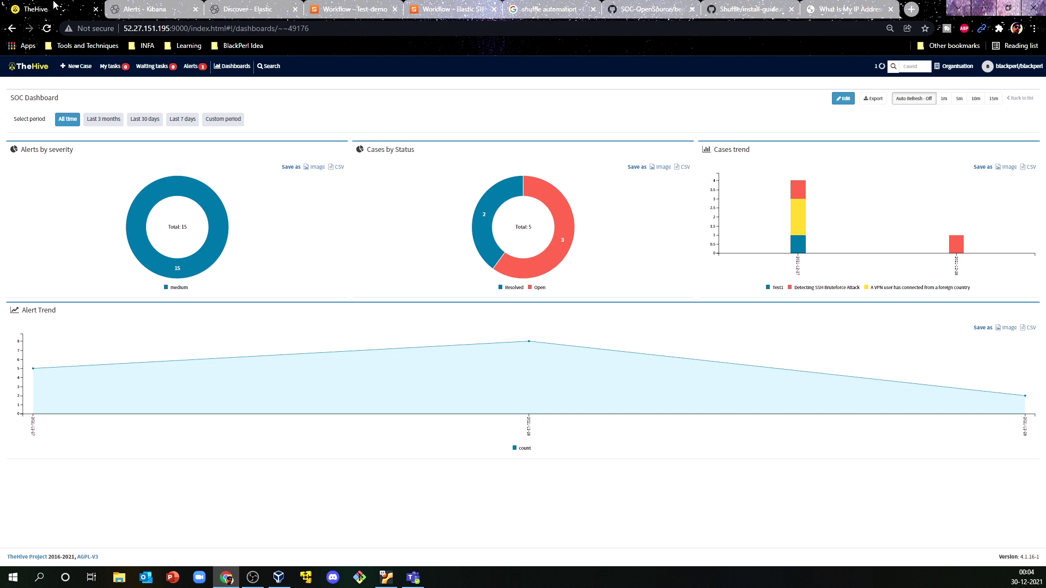
pyautogui.click(190, 66)
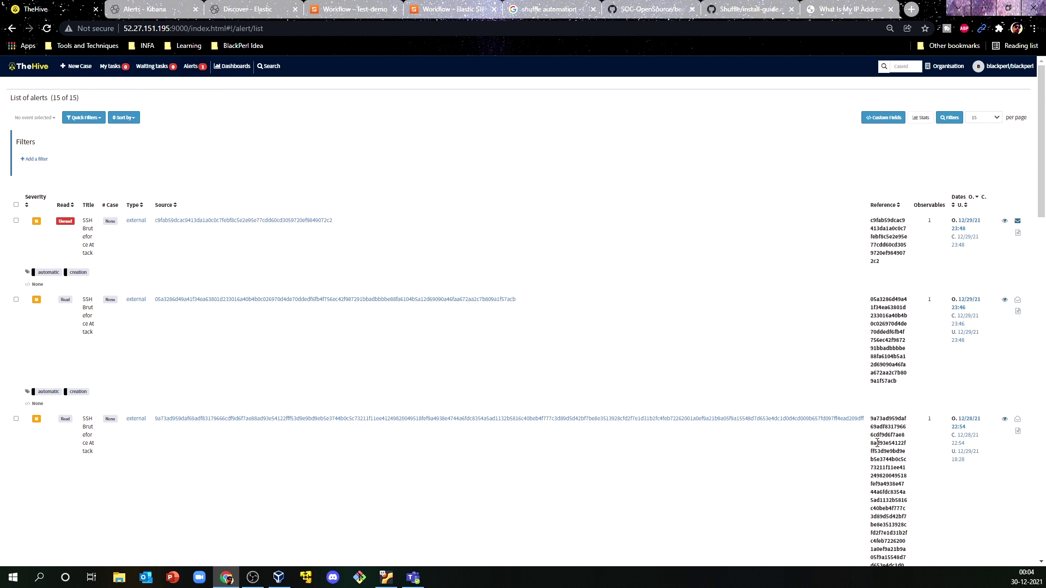
pyautogui.scroll(-4, 878, 443)
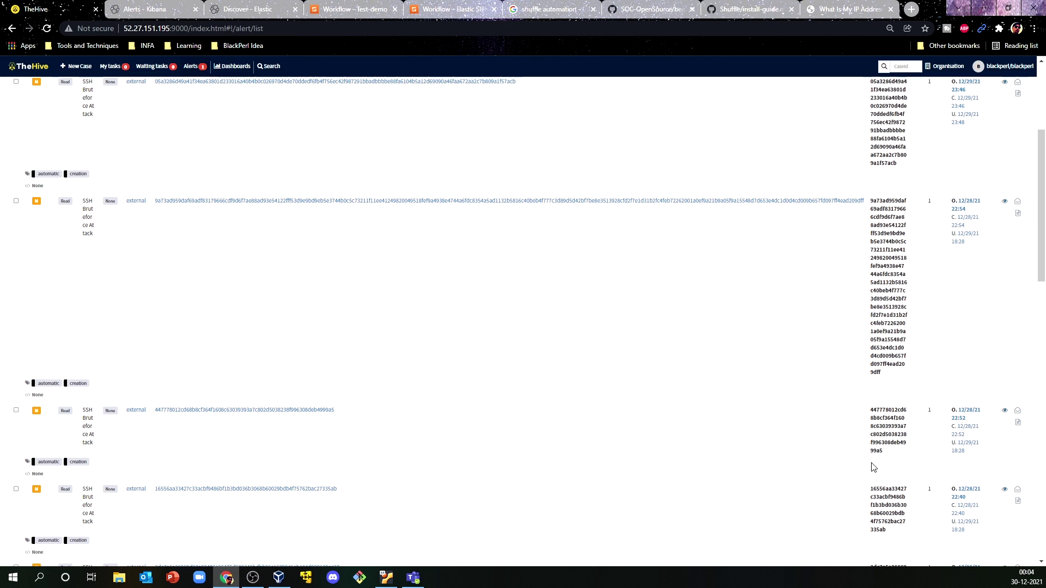
pyautogui.scroll(4, 720, 301)
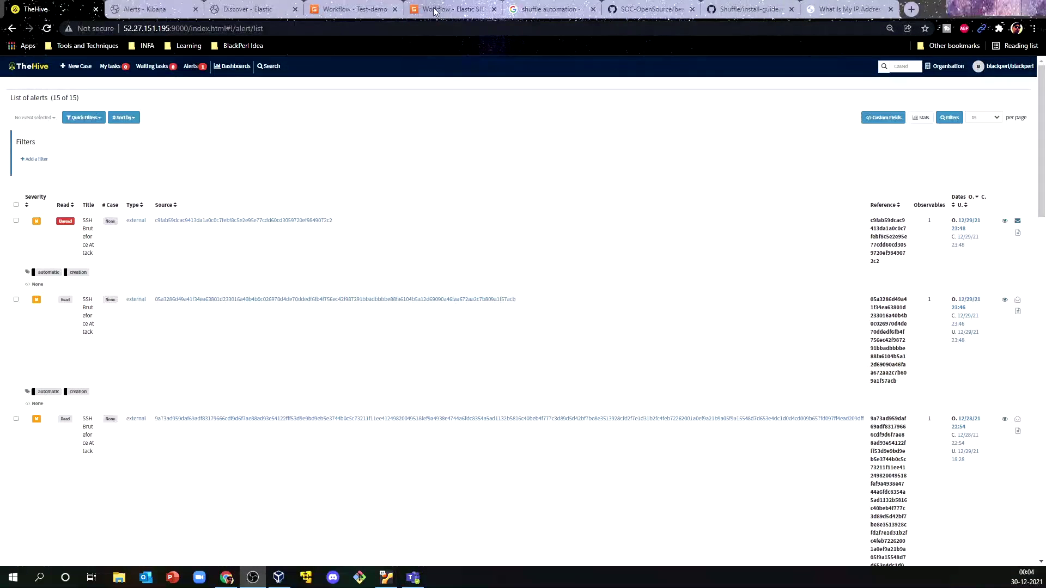
# Return to Elastic SIEM Flow in Shuffle and inspect the actions and parameters of the Cortex_Analysis and Get_Analysis nodes
pyautogui.click(429, 6)
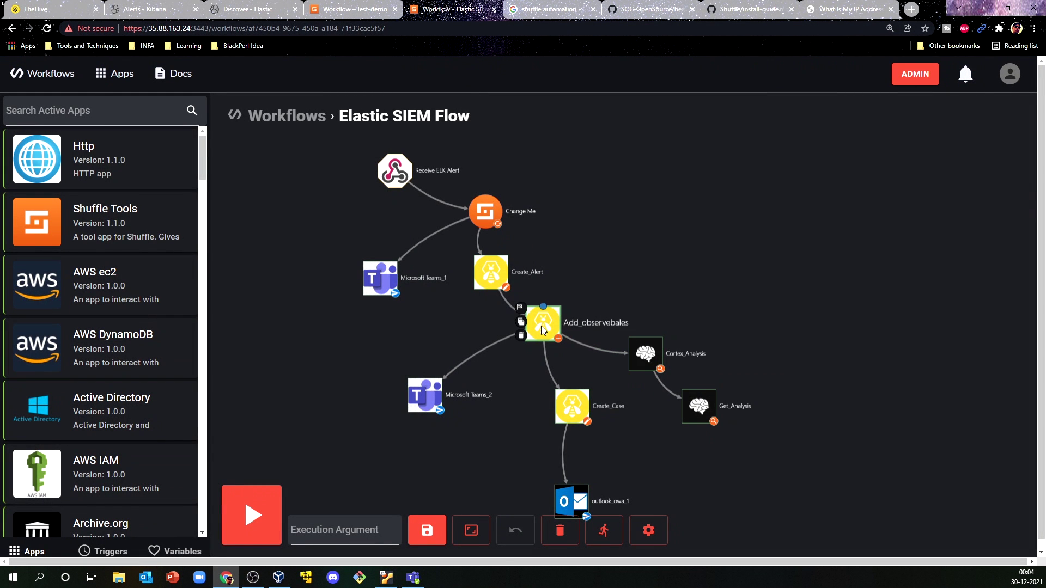
pyautogui.click(651, 348)
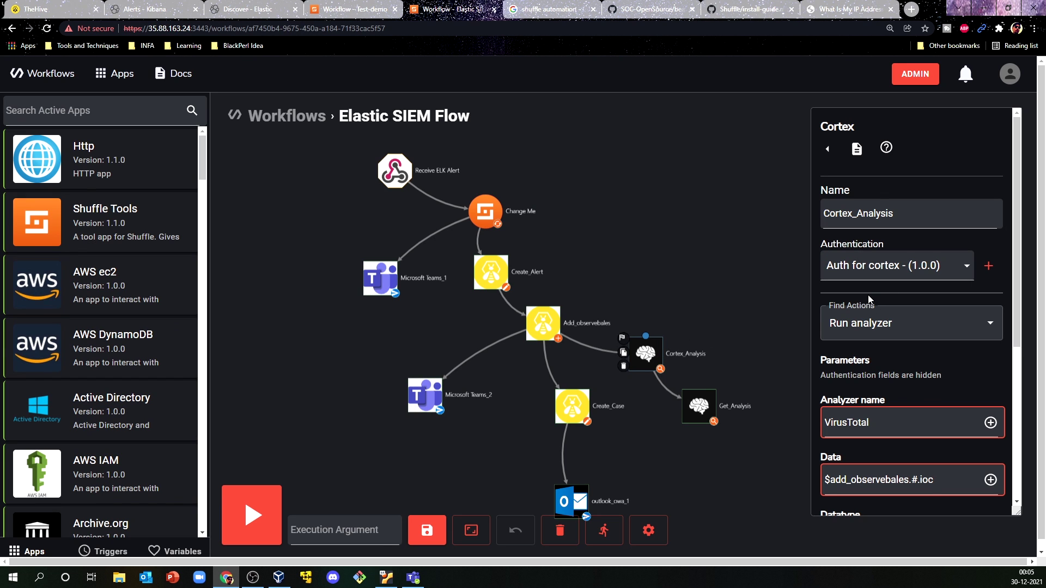
pyautogui.scroll(-1, 825, 287)
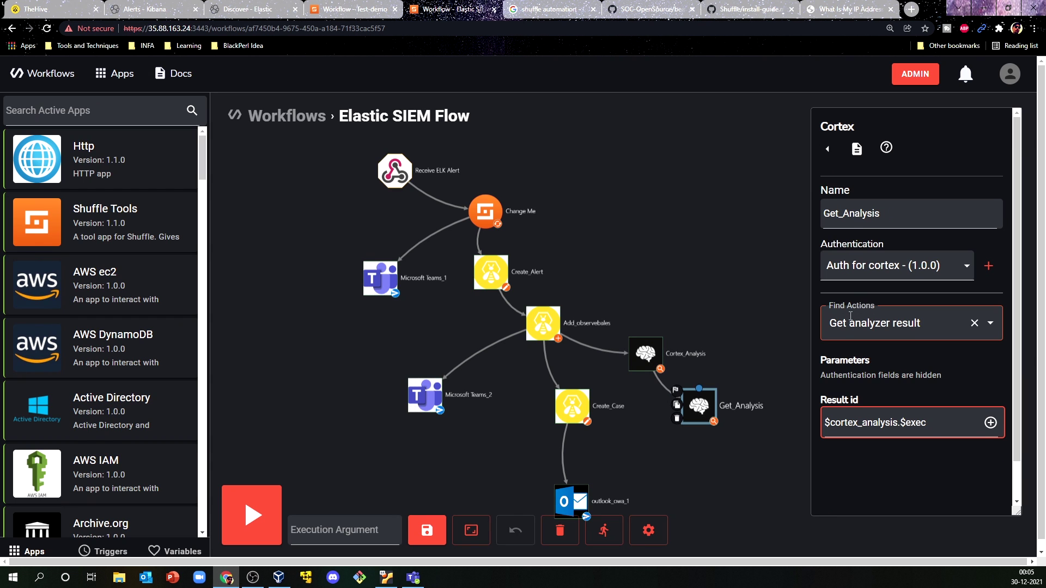
pyautogui.moveTo(829, 323); pyautogui.dragTo(868, 323)
pyautogui.click(763, 319)
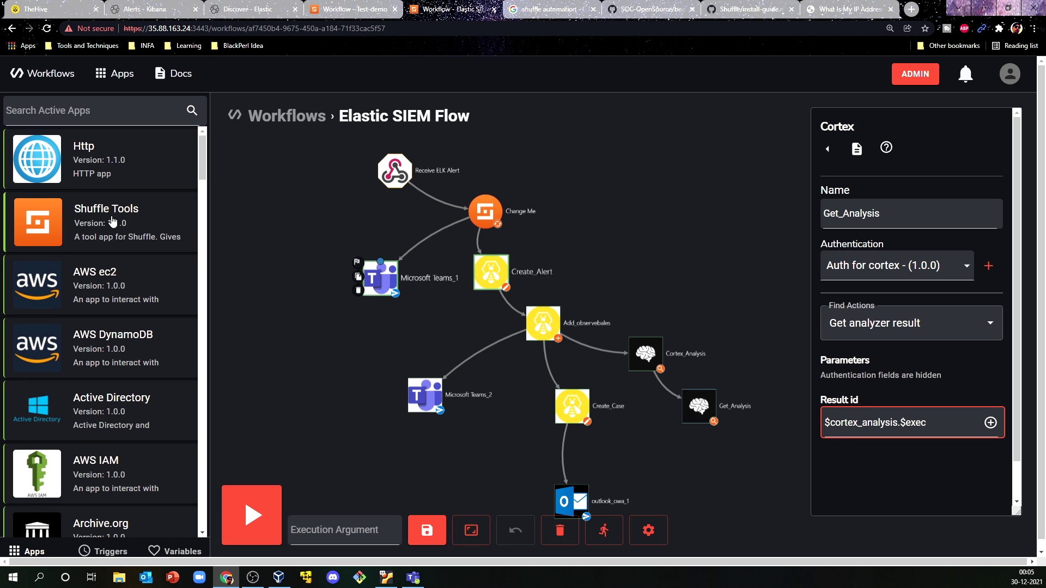
# Find the Microsoft Teams app, add it as a node below Get_Analysis, and connect Get_Analysis to it
pyautogui.click(94, 110)
pyautogui.write('teams')
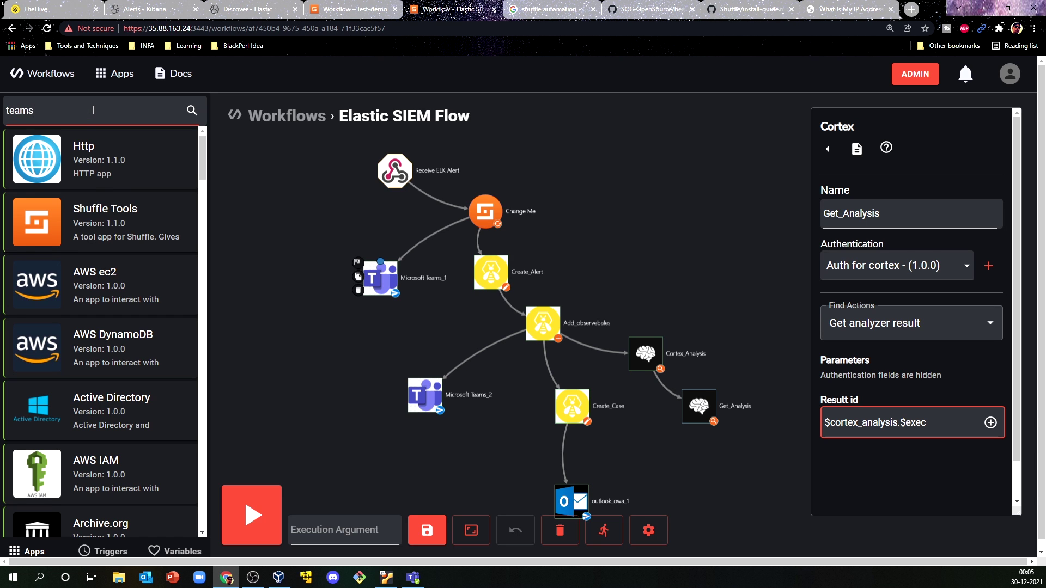
pyautogui.moveTo(54, 218); pyautogui.dragTo(739, 497)
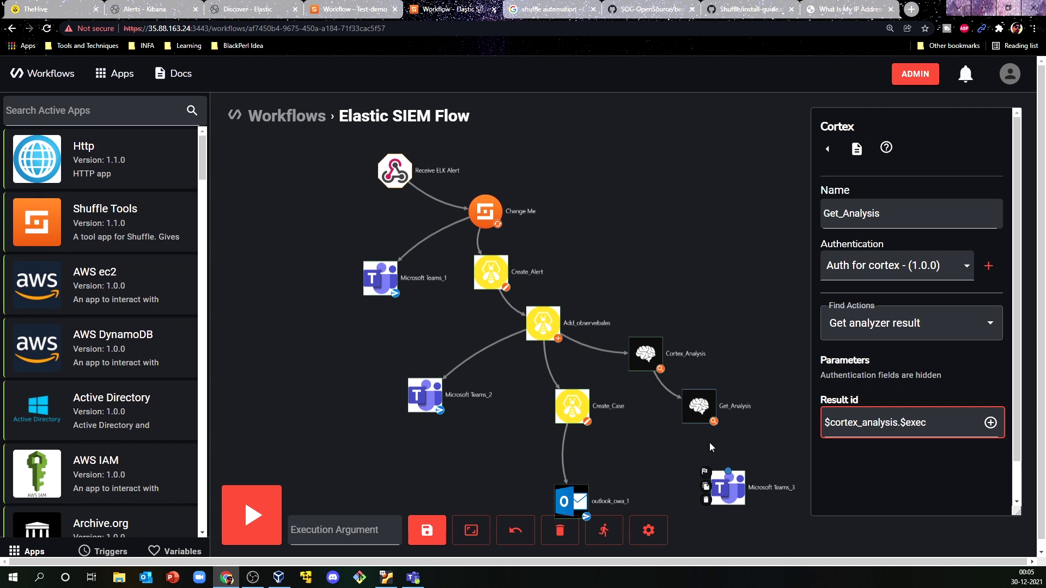
pyautogui.moveTo(699, 389); pyautogui.dragTo(734, 481)
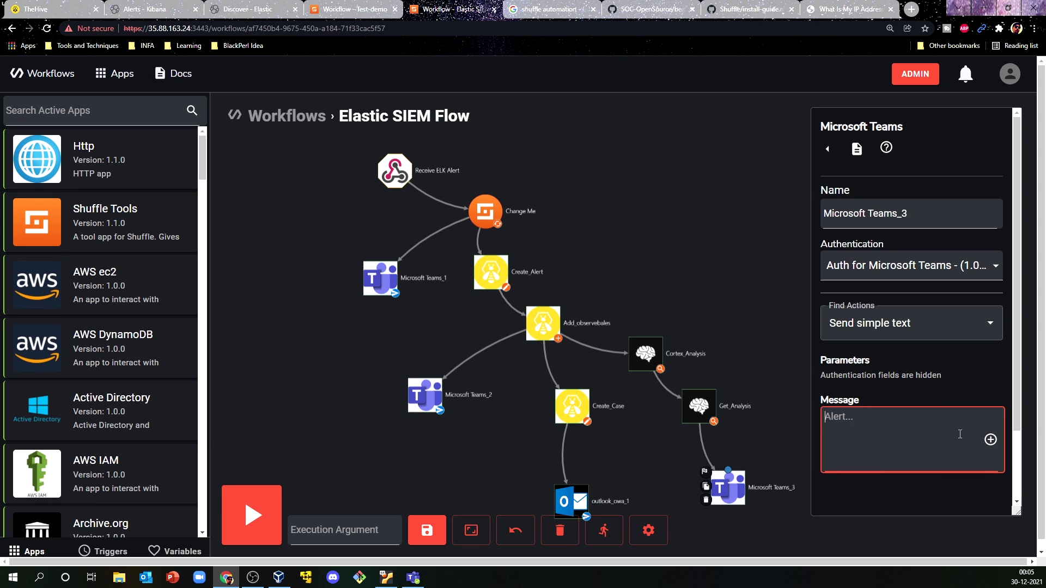
# Set the message of the Microsoft Teams node after Get_Analysis to that node's output, $get_analysis
pyautogui.click(990, 439)
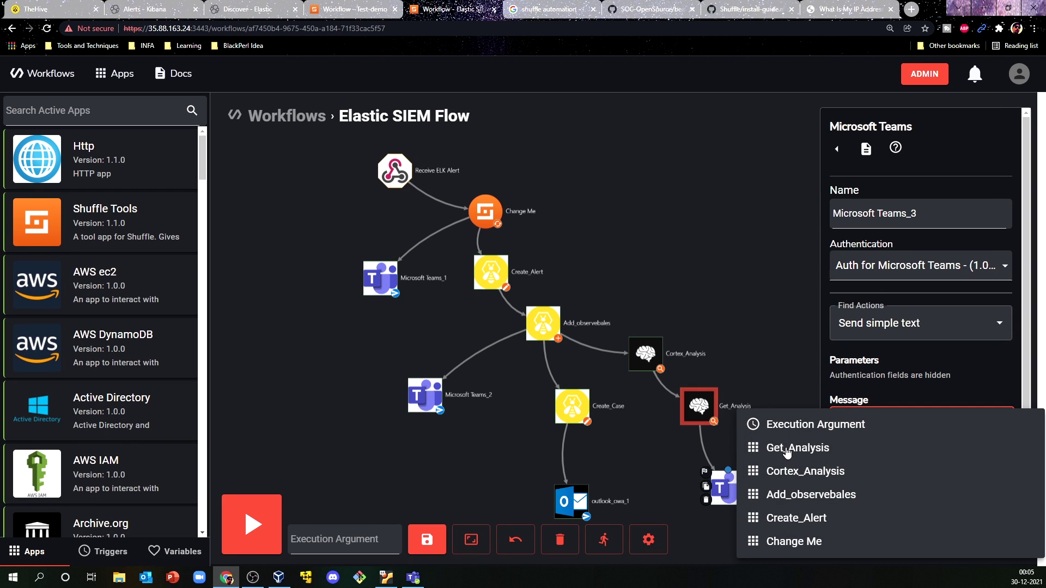
pyautogui.click(787, 453)
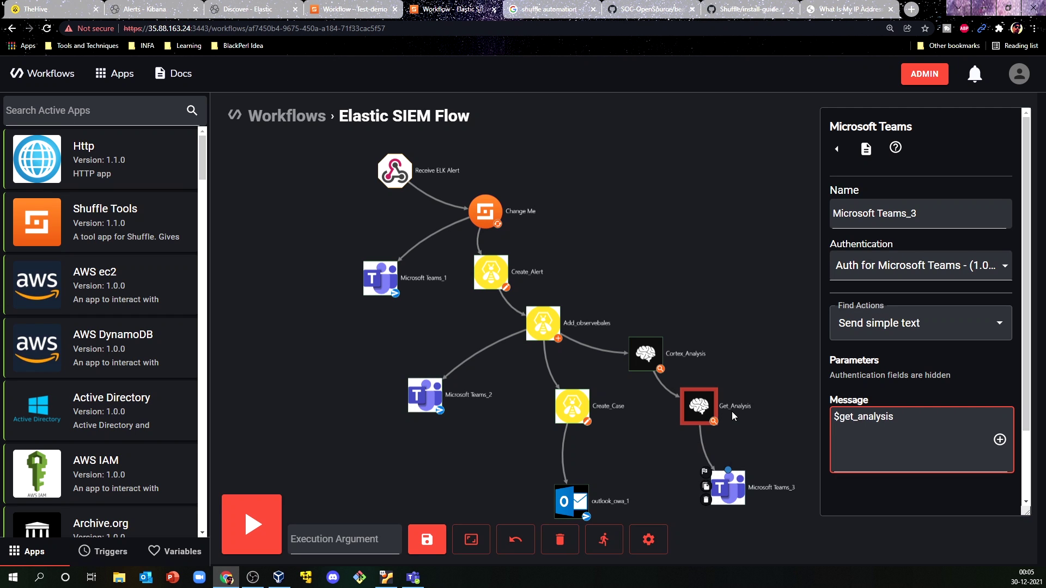
pyautogui.click(906, 420)
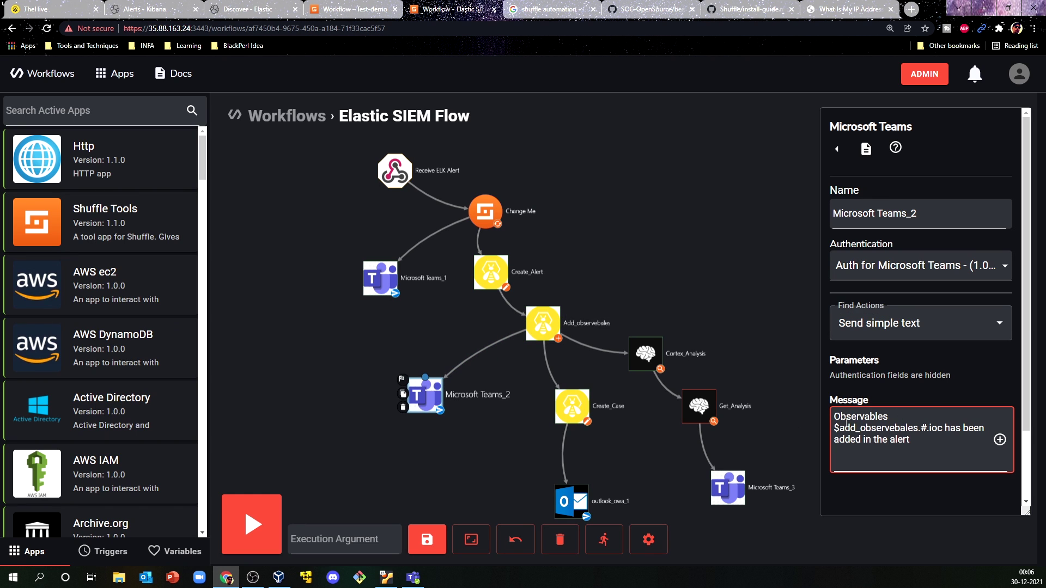
# Examine the observables message in the Microsoft Teams_2 node and the parameters of the Add_observebales node
pyautogui.moveTo(836, 418); pyautogui.dragTo(927, 428)
pyautogui.click(912, 446)
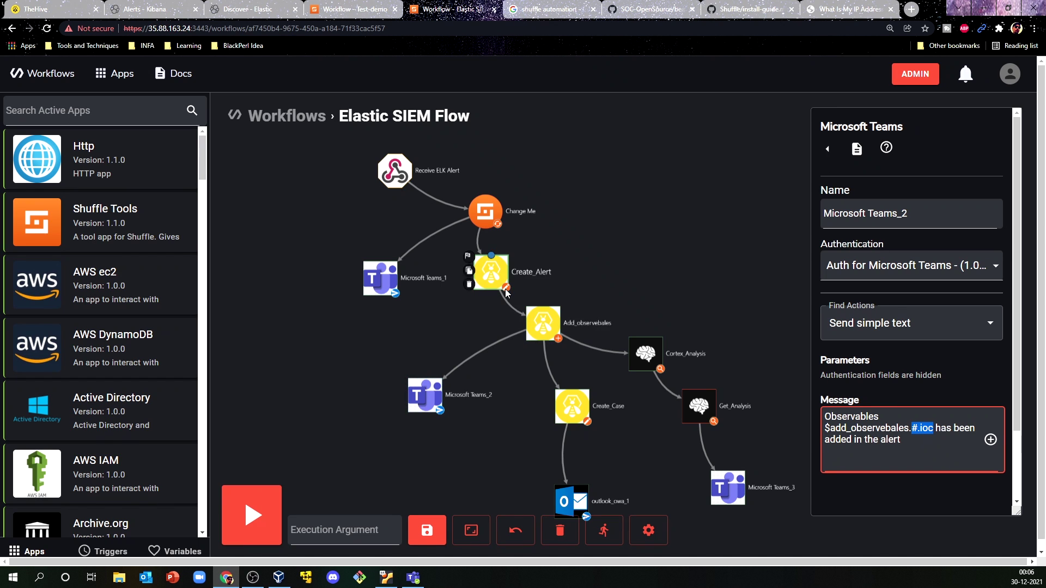
pyautogui.click(548, 322)
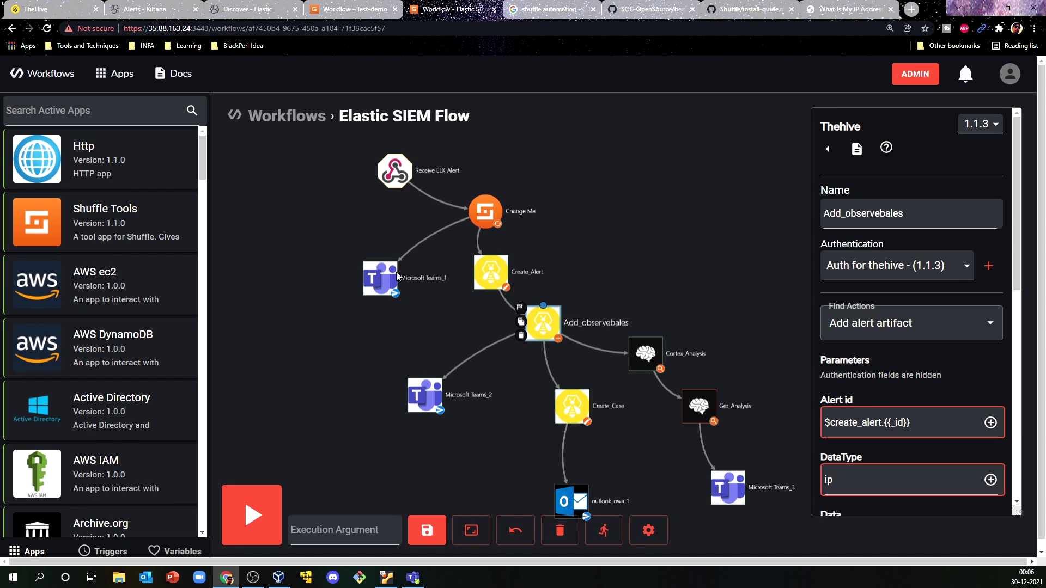
# Switch to Microsoft Teams, review the latest SIEM-Alerts post in the ELK SIEM Alerts channel, and minimize the window
pyautogui.click(413, 576)
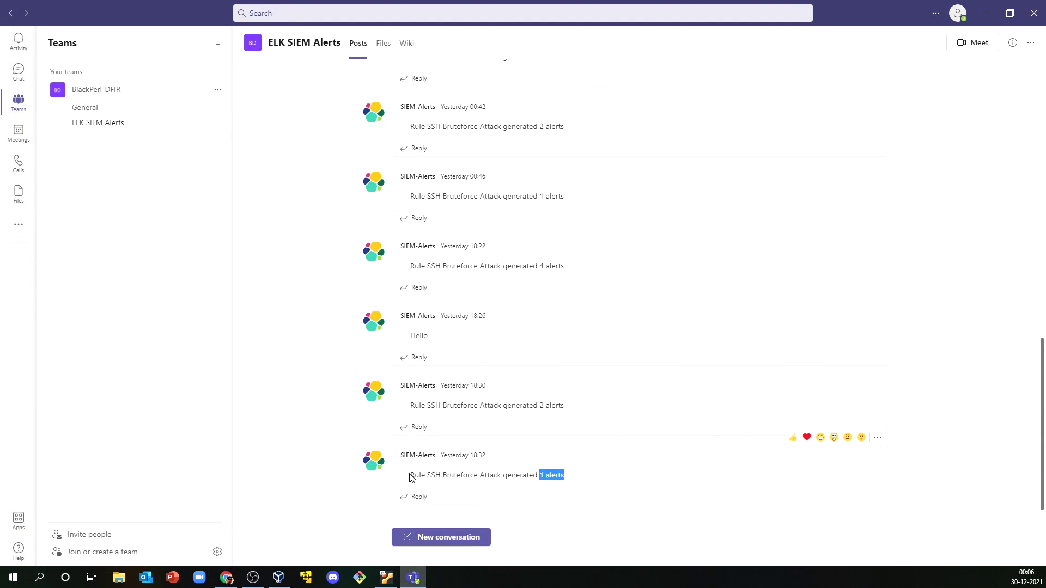
pyautogui.moveTo(411, 475); pyautogui.dragTo(576, 477)
pyautogui.click(605, 483)
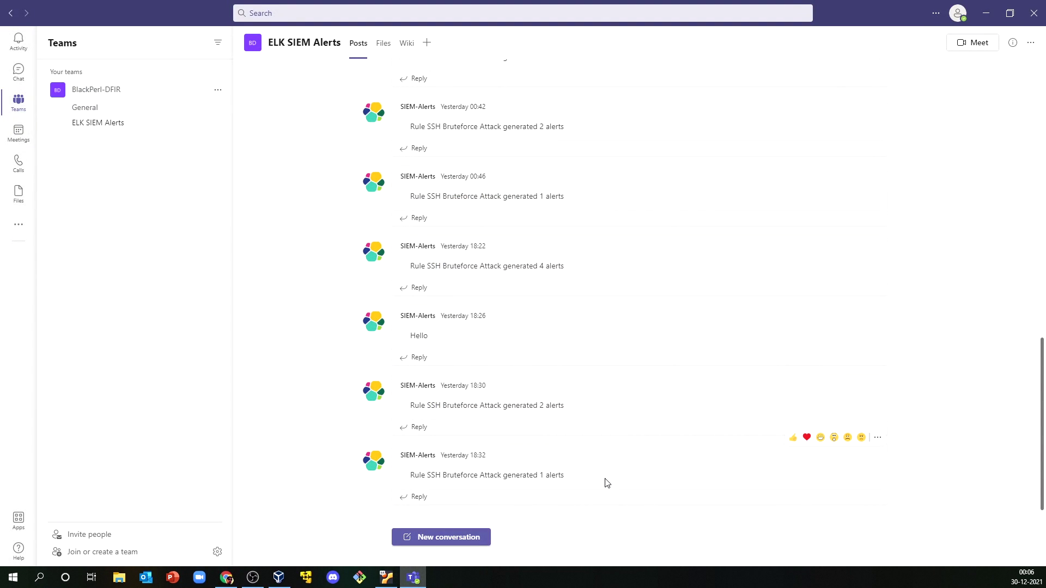
pyautogui.click(986, 13)
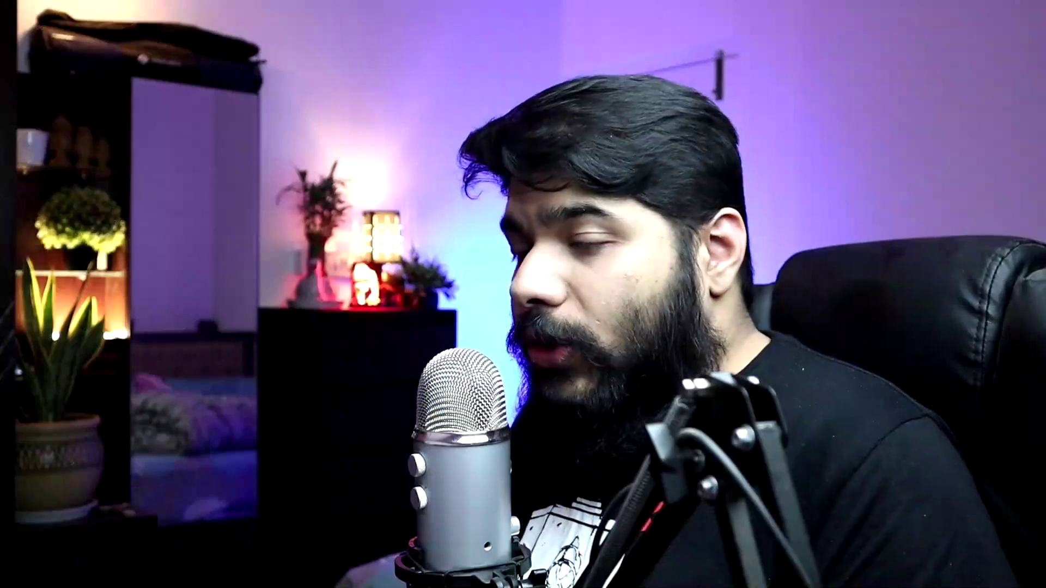